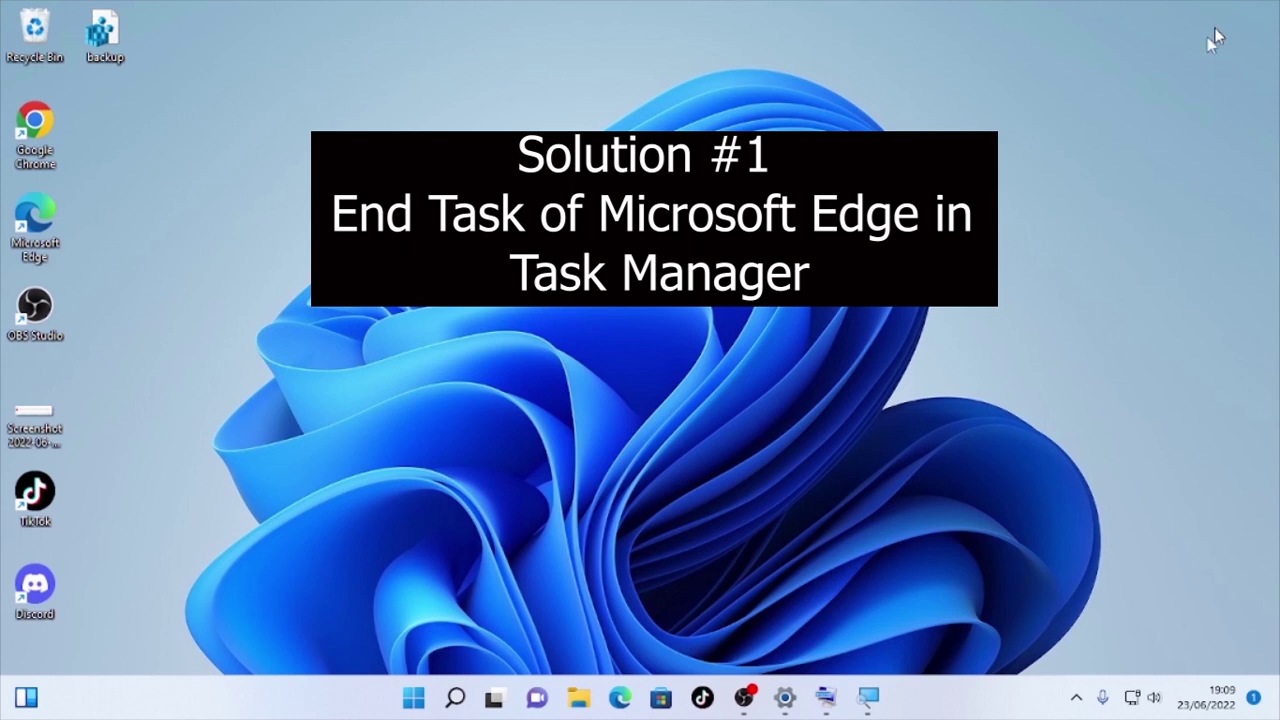
# Find Task Manager through the Windows search with "task manager" and open it
pyautogui.click(455, 697)
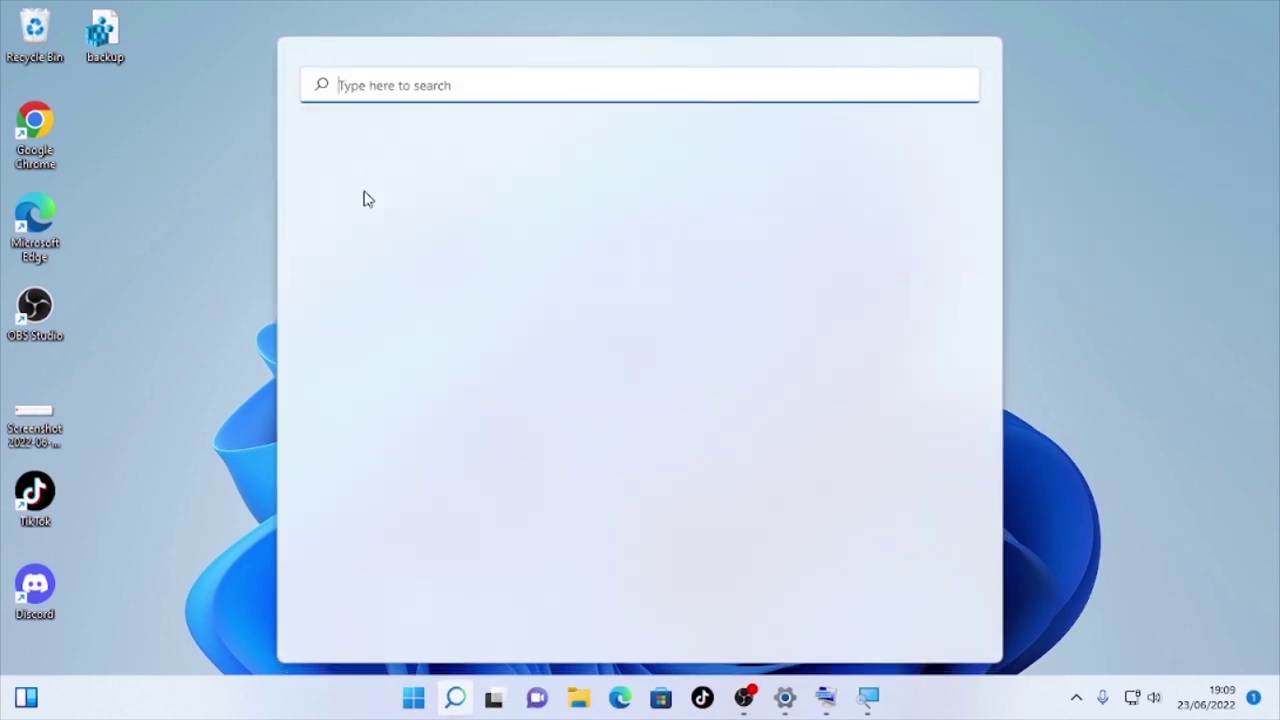
pyautogui.write('task manager')
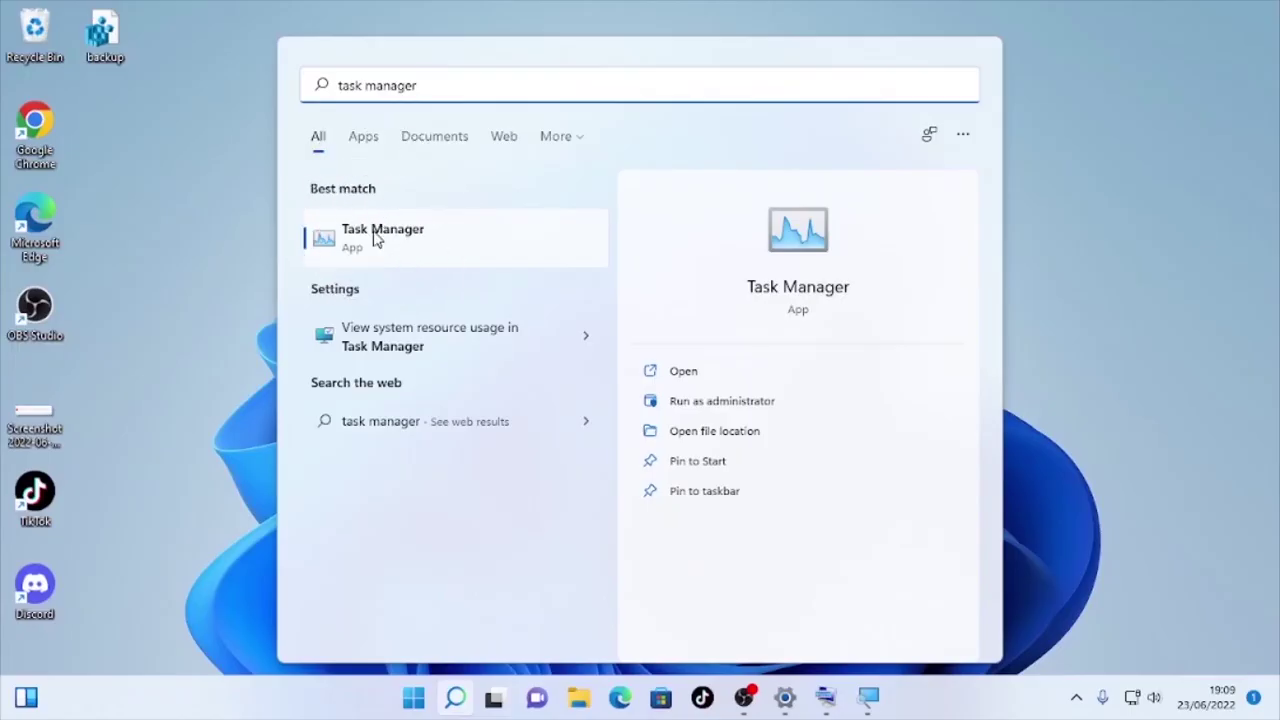
pyautogui.click(376, 237)
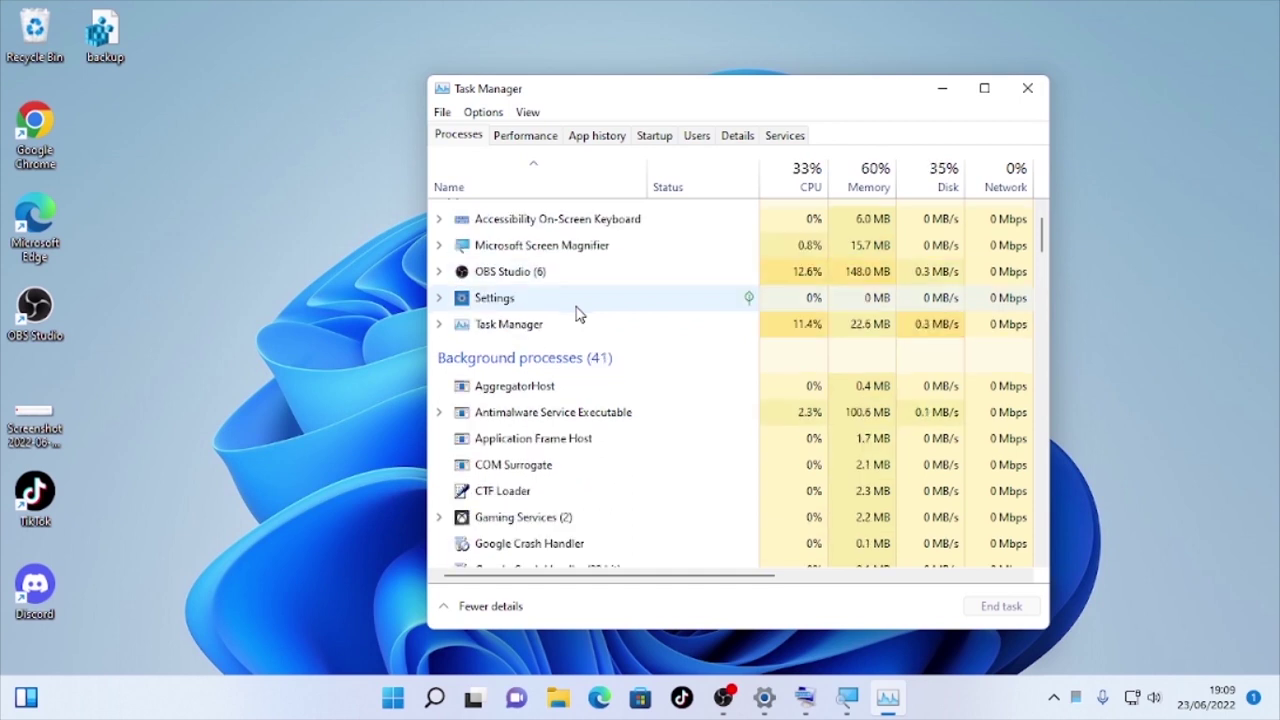
# End the Microsoft Edge background process and close Task Manager
pyautogui.scroll(-3, 578, 314)
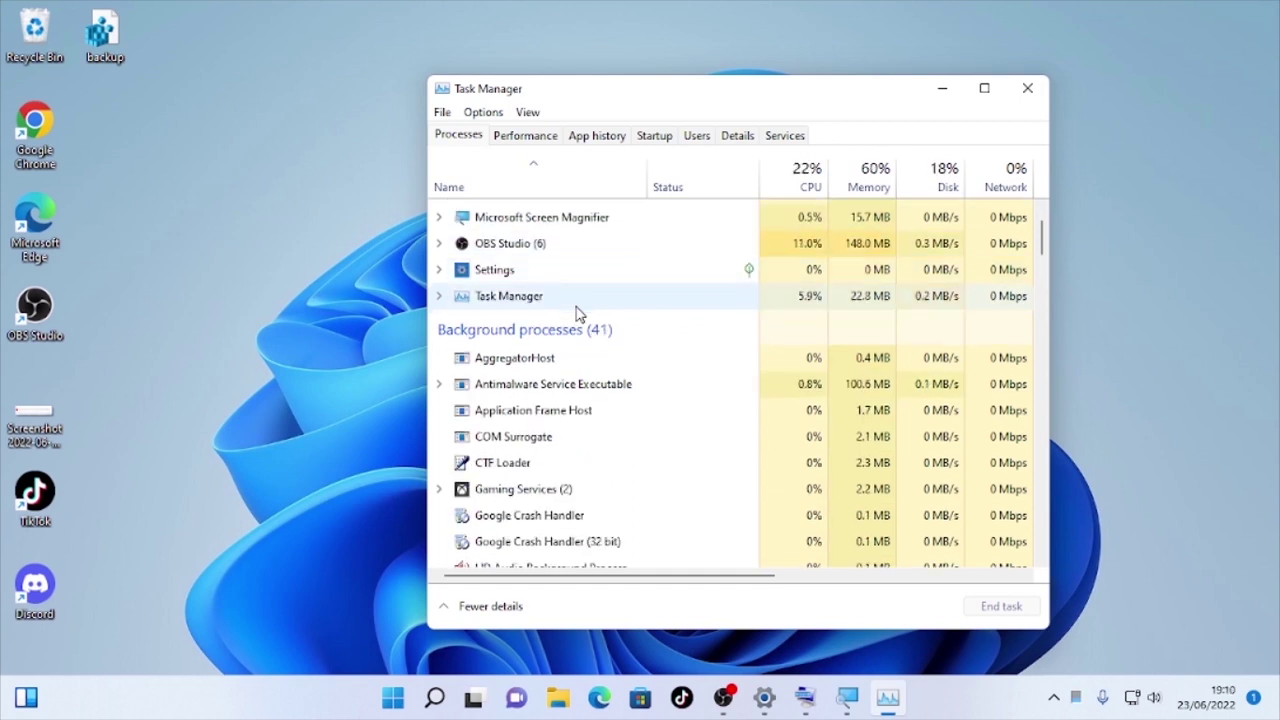
pyautogui.scroll(-1, 578, 318)
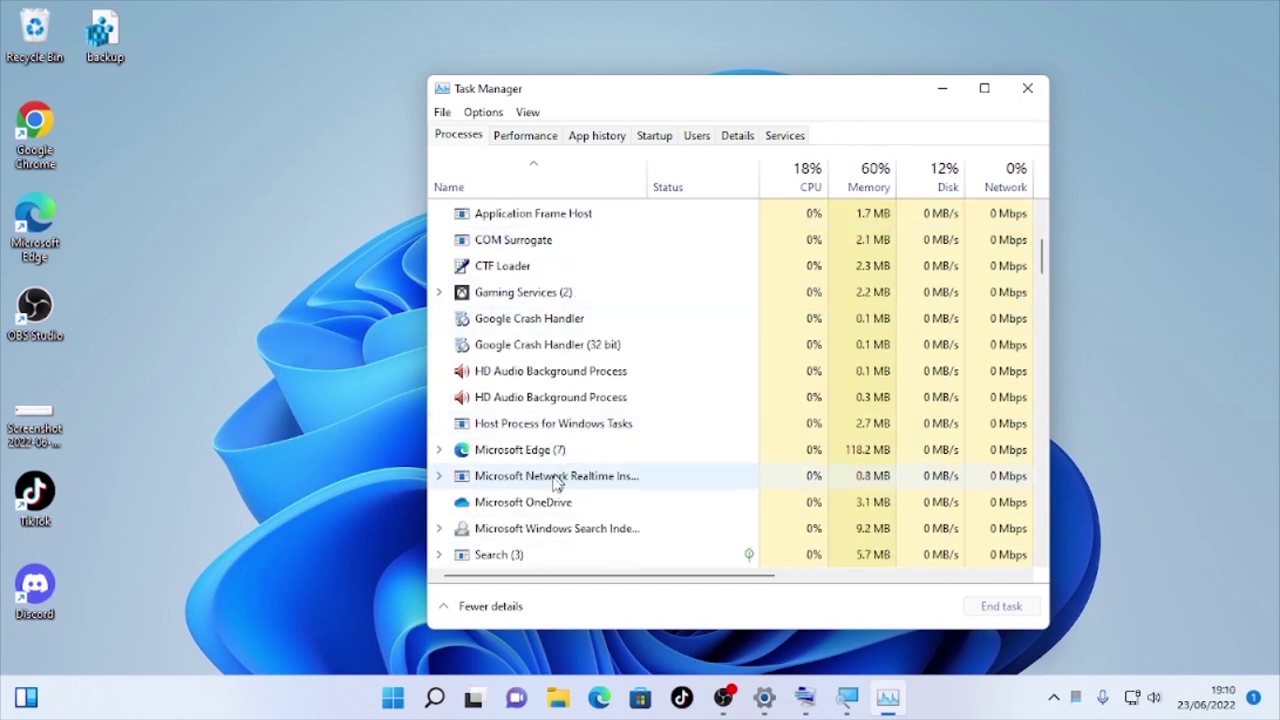
pyautogui.scroll(2, 519, 452)
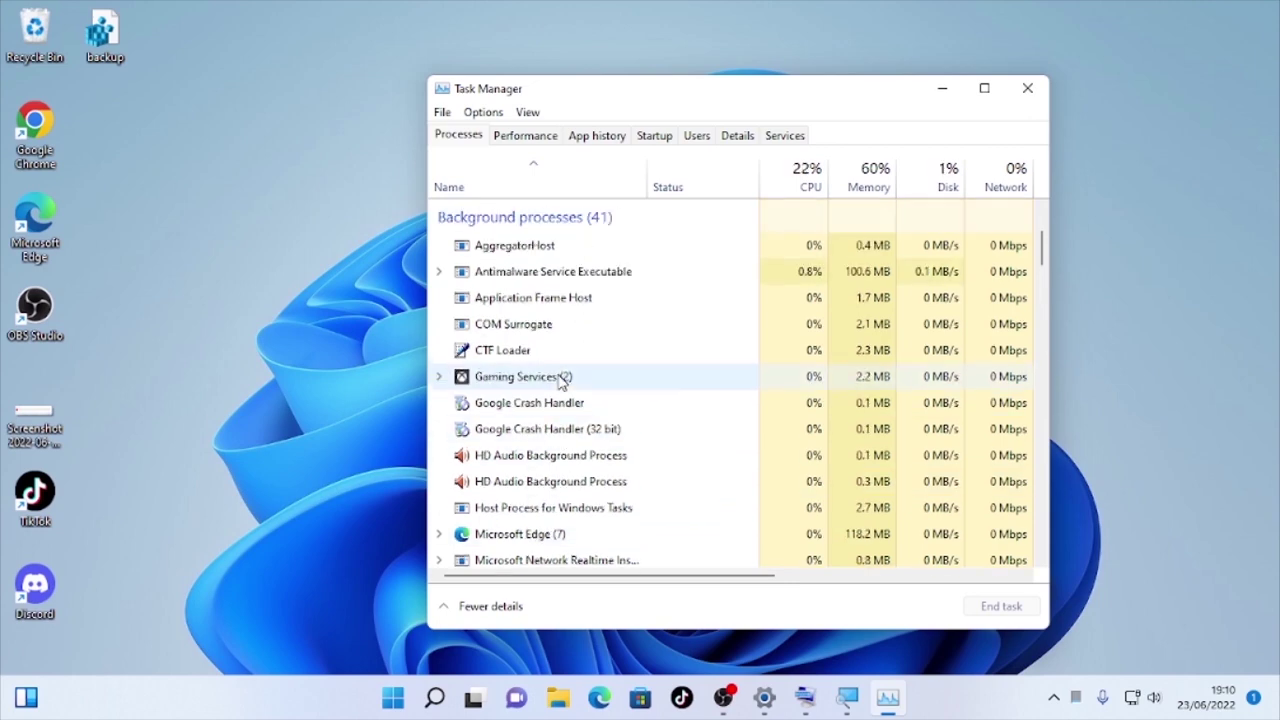
pyautogui.scroll(-1, 568, 300)
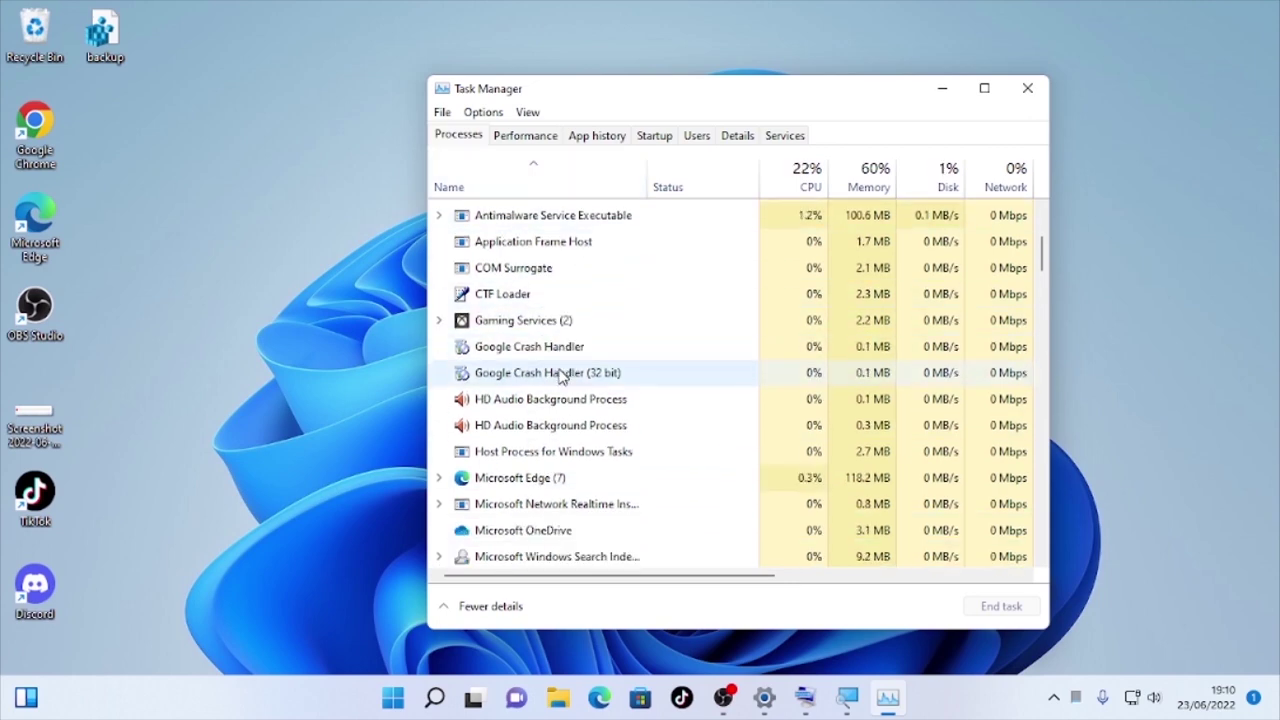
pyautogui.click(527, 481)
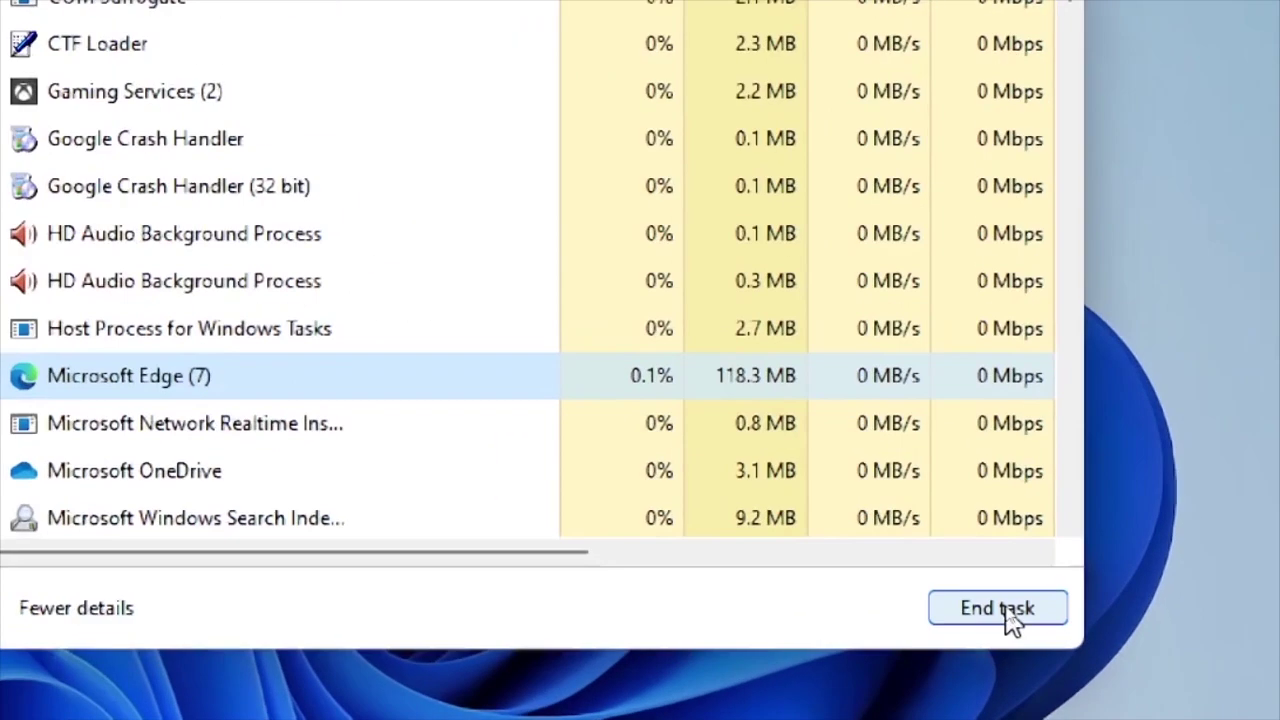
pyautogui.click(1002, 607)
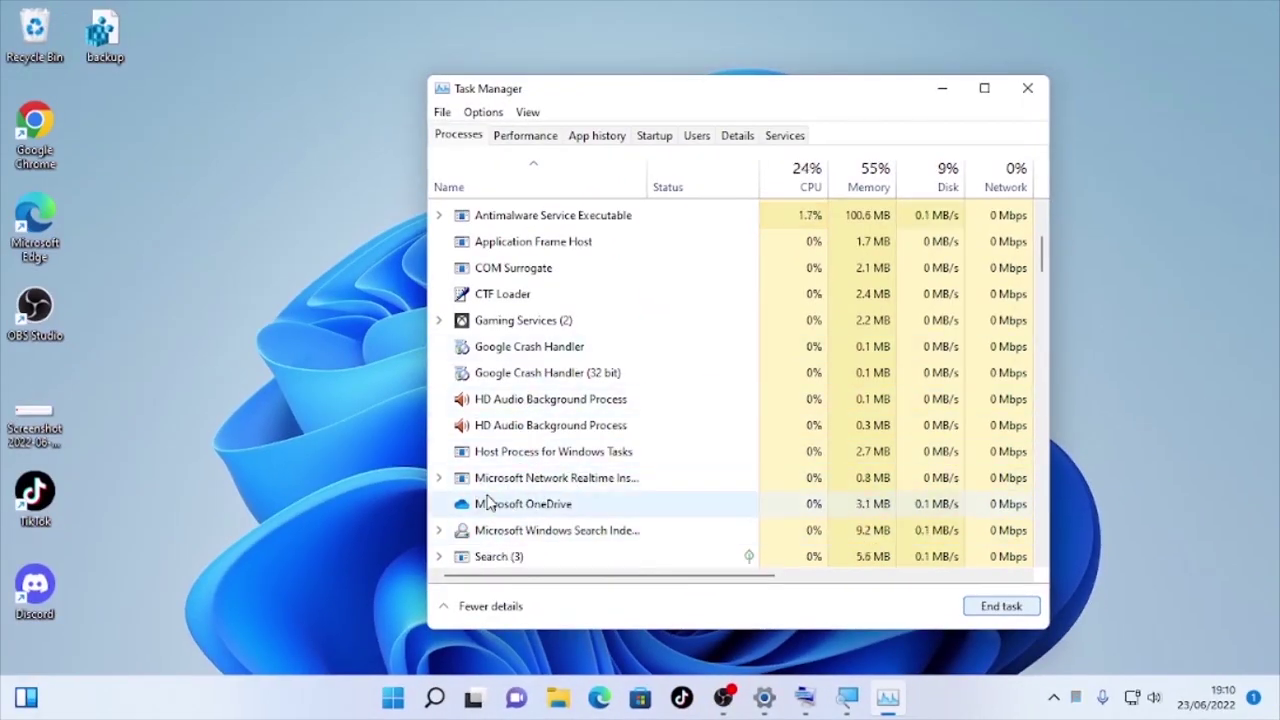
pyautogui.click(490, 505)
pyautogui.click(1030, 88)
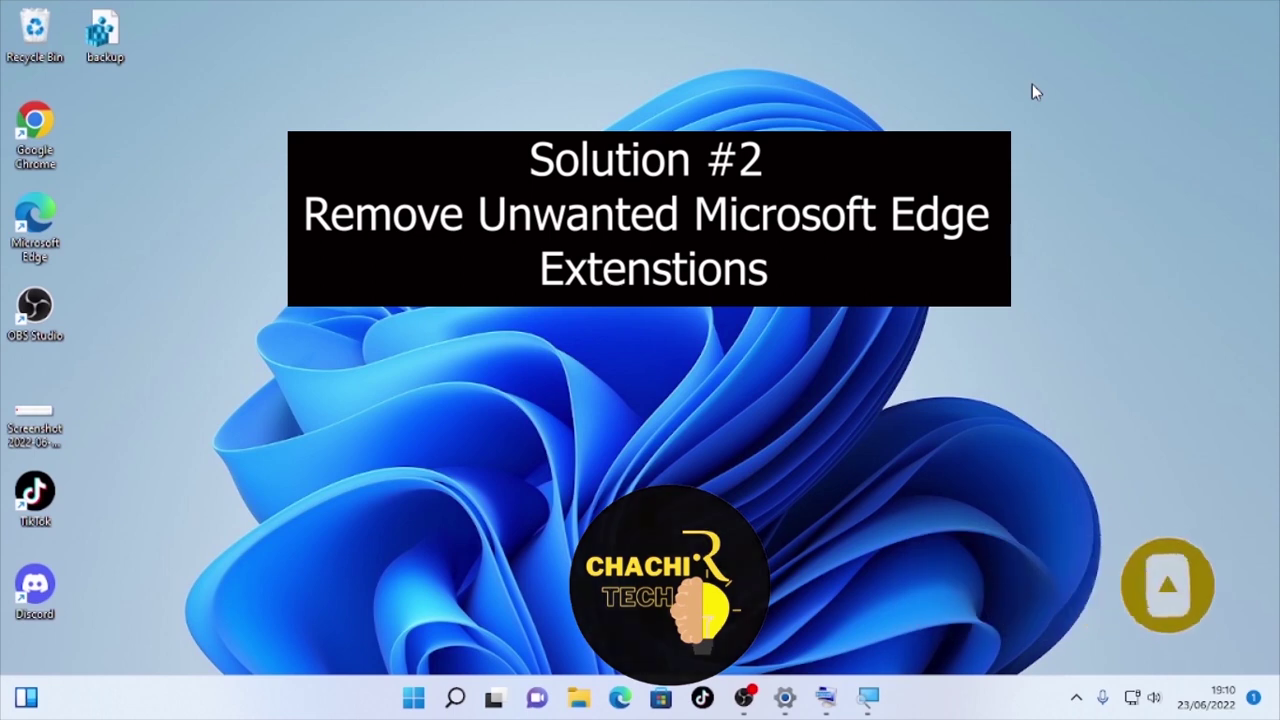
# Launch Microsoft Edge, inspect the installed extensions on its extension management page, and leave the browser
pyautogui.click(28, 238)
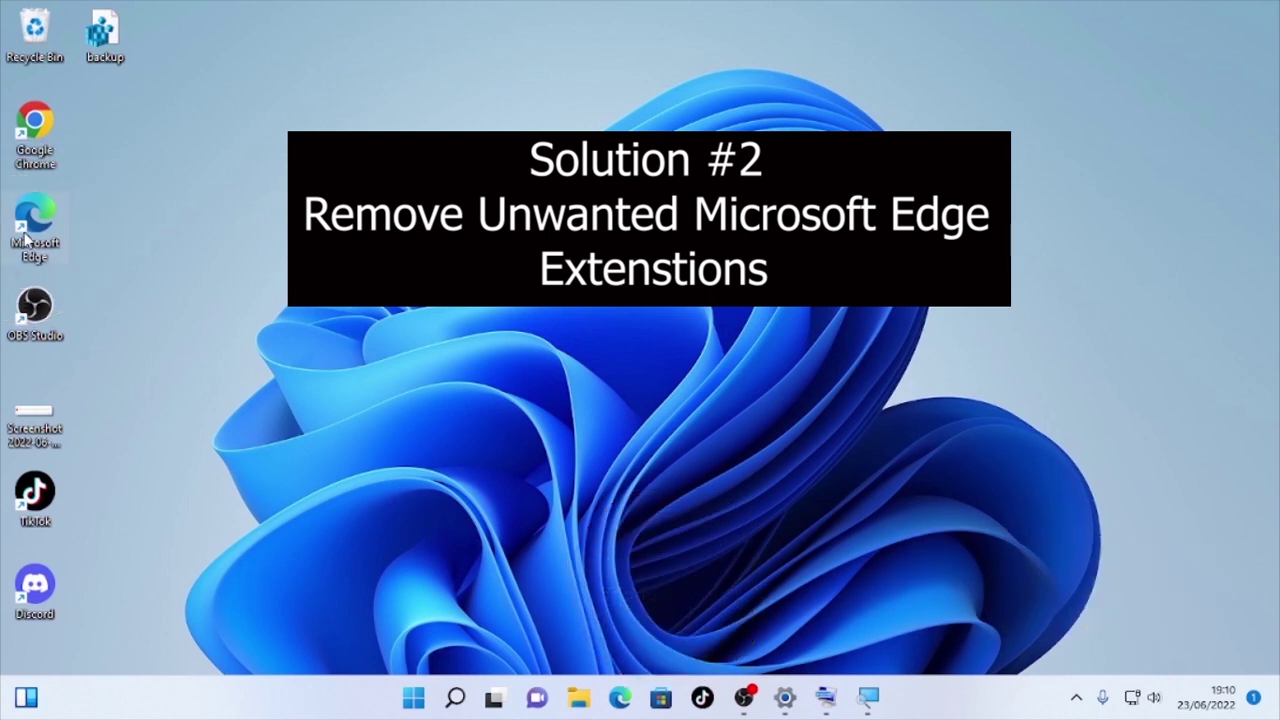
pyautogui.click(28, 238)
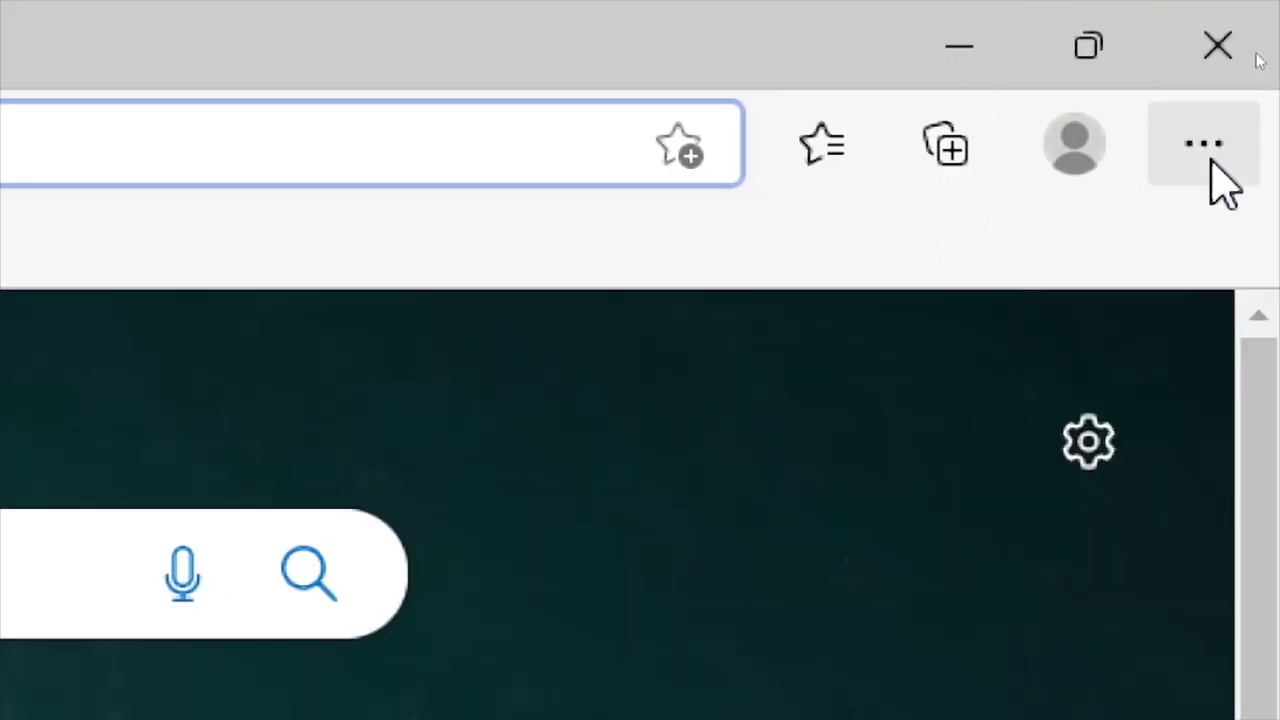
pyautogui.click(1213, 168)
pyautogui.click(1213, 168)
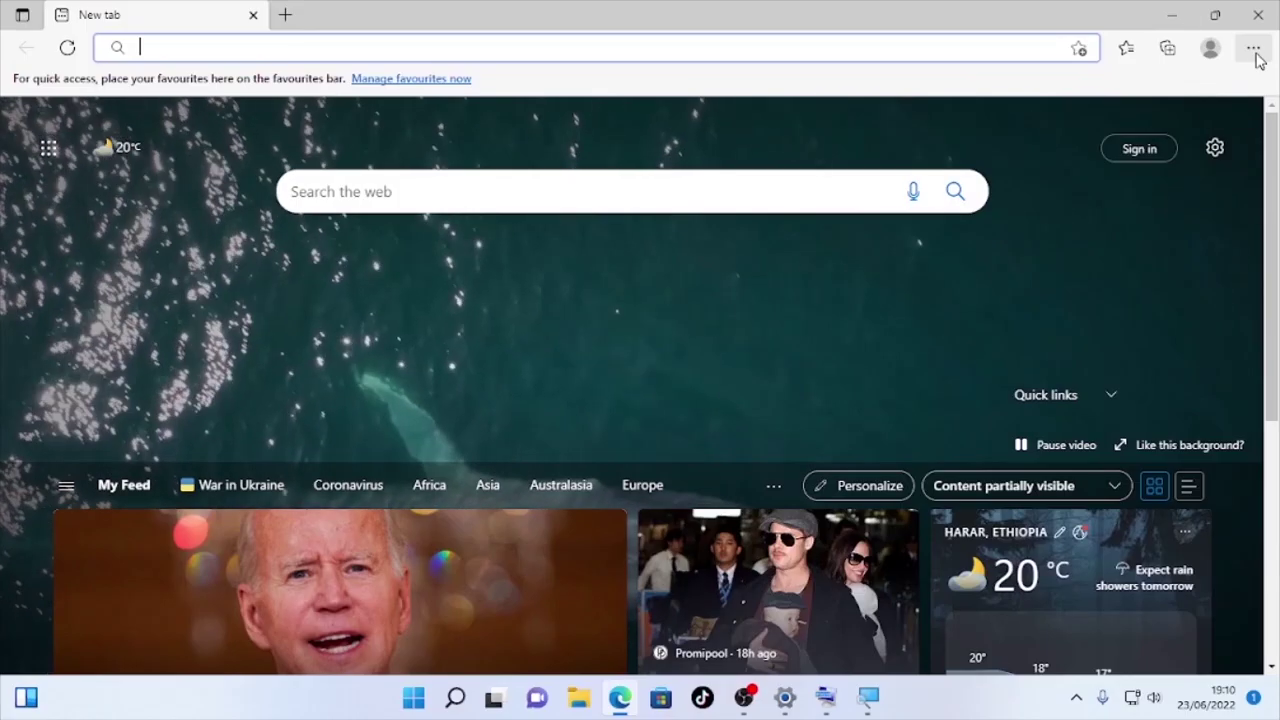
pyautogui.click(1254, 52)
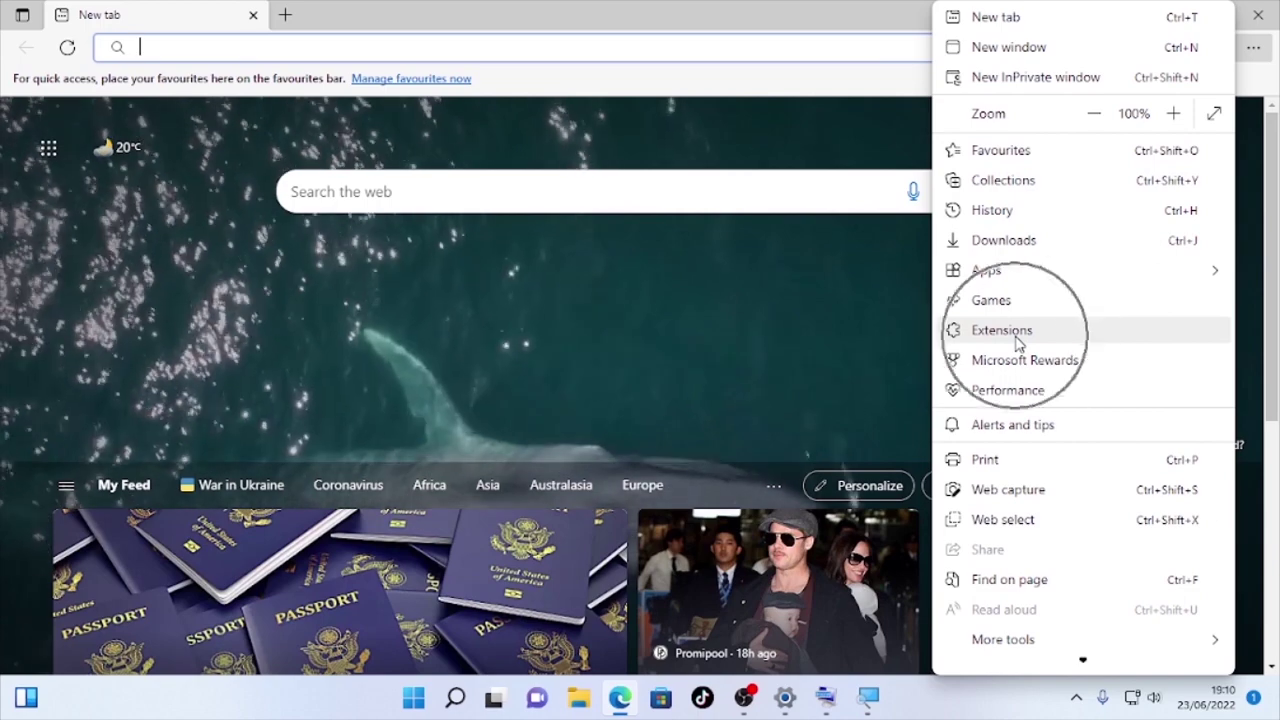
pyautogui.click(1016, 340)
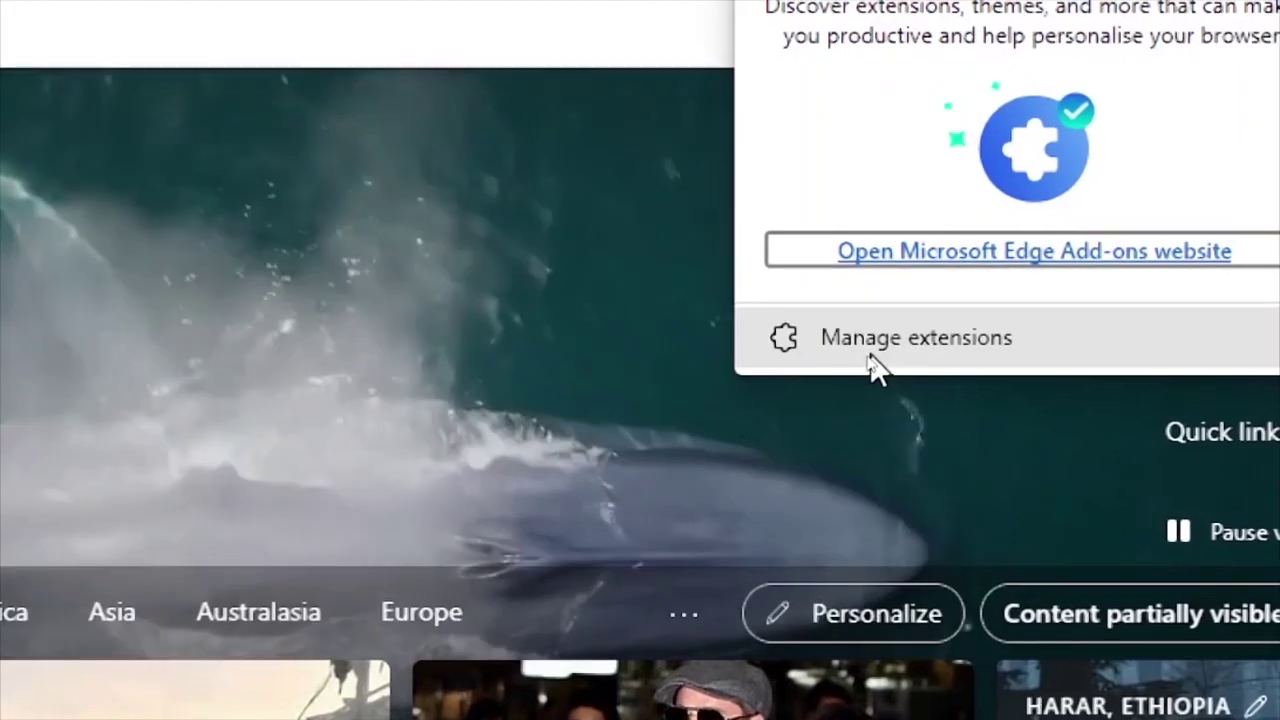
pyautogui.click(870, 365)
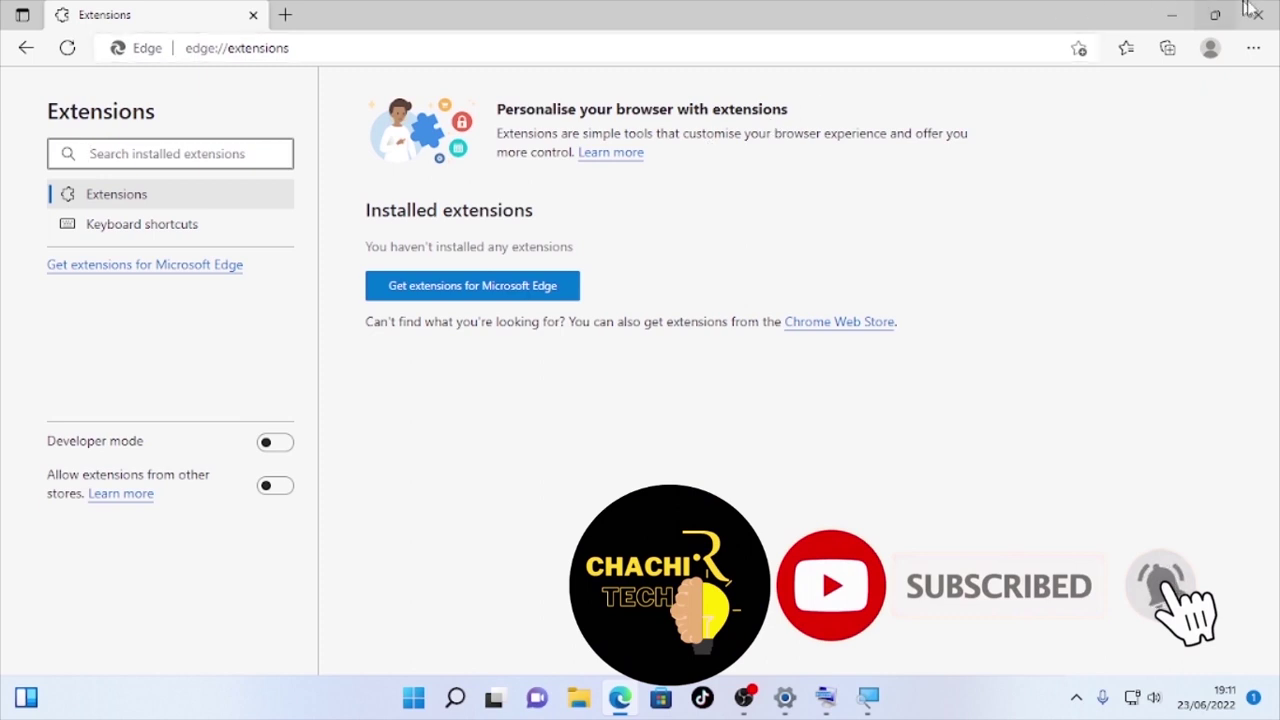
pyautogui.click(1165, 17)
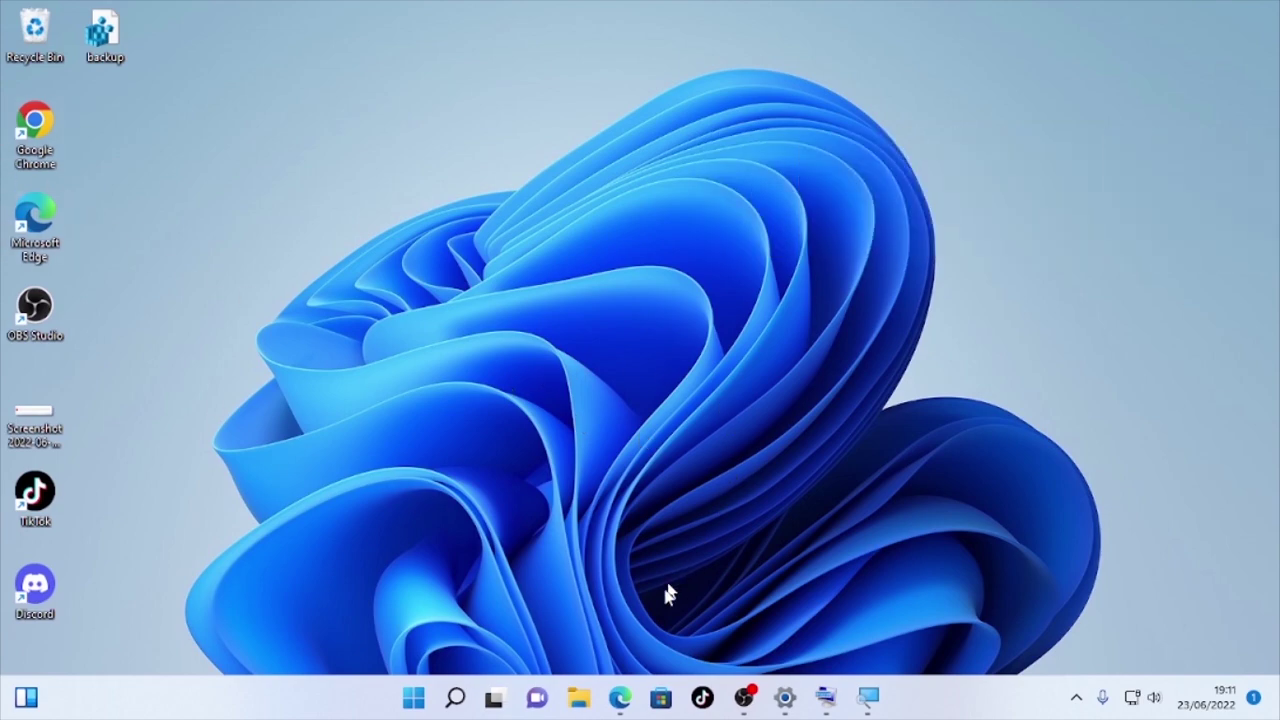
# Switch to Microsoft Edge and open the About Microsoft Edge page from its help and feedback options
pyautogui.click(620, 697)
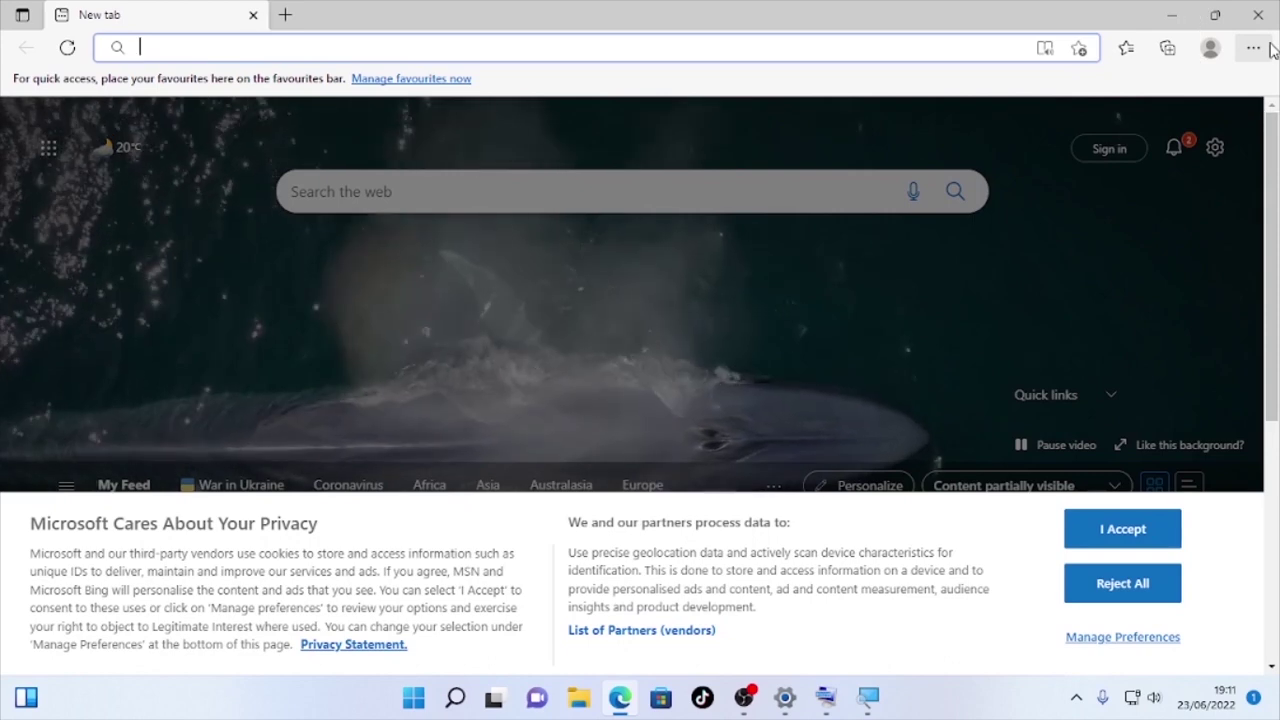
pyautogui.click(1253, 48)
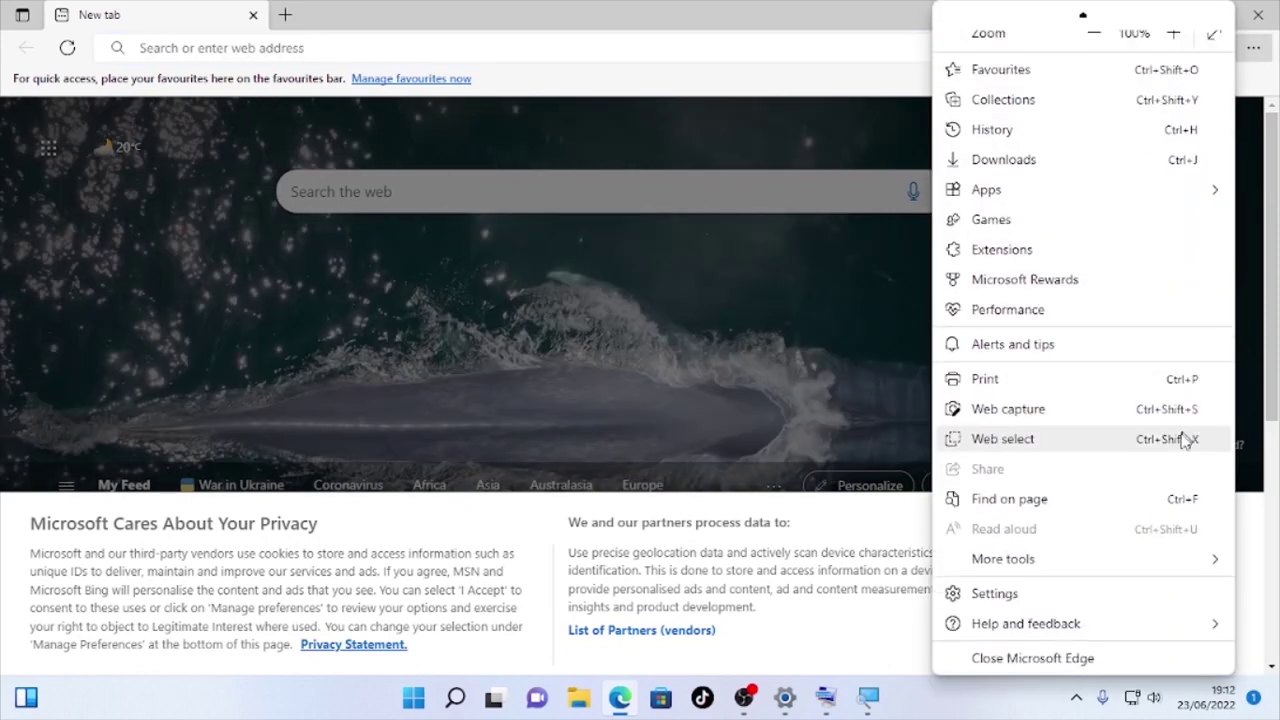
pyautogui.moveTo(1030, 632)
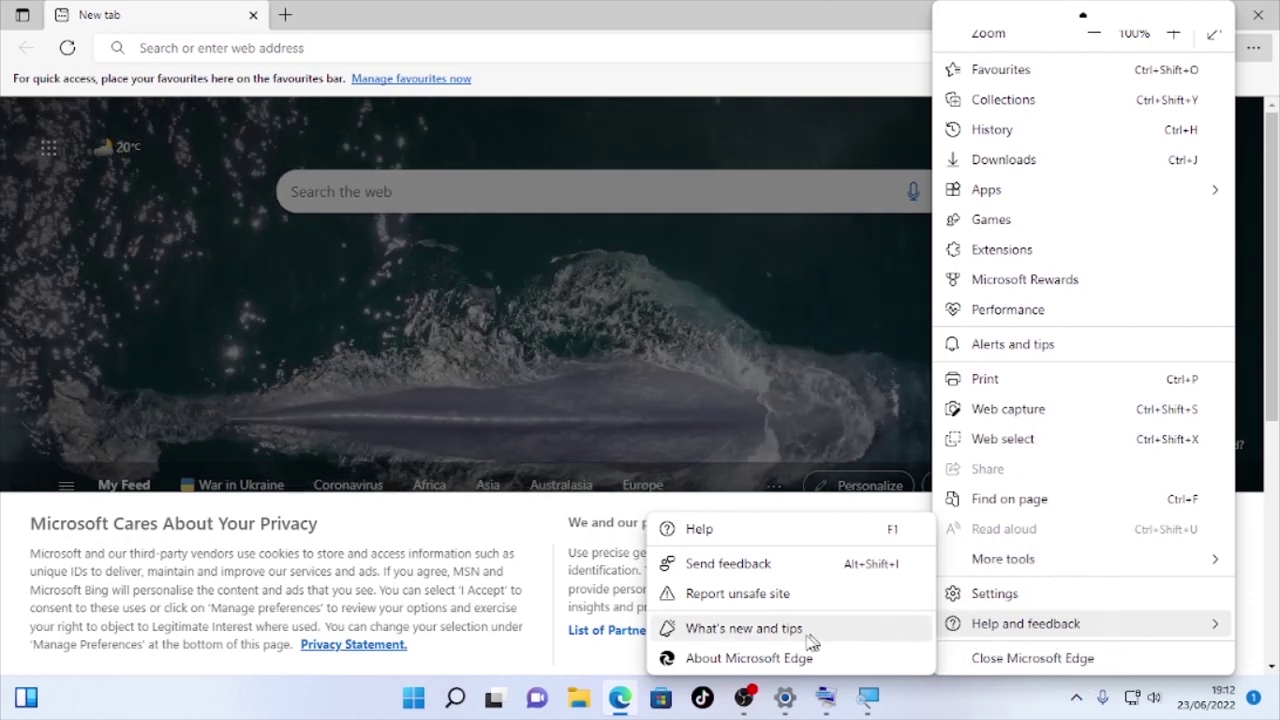
pyautogui.click(753, 660)
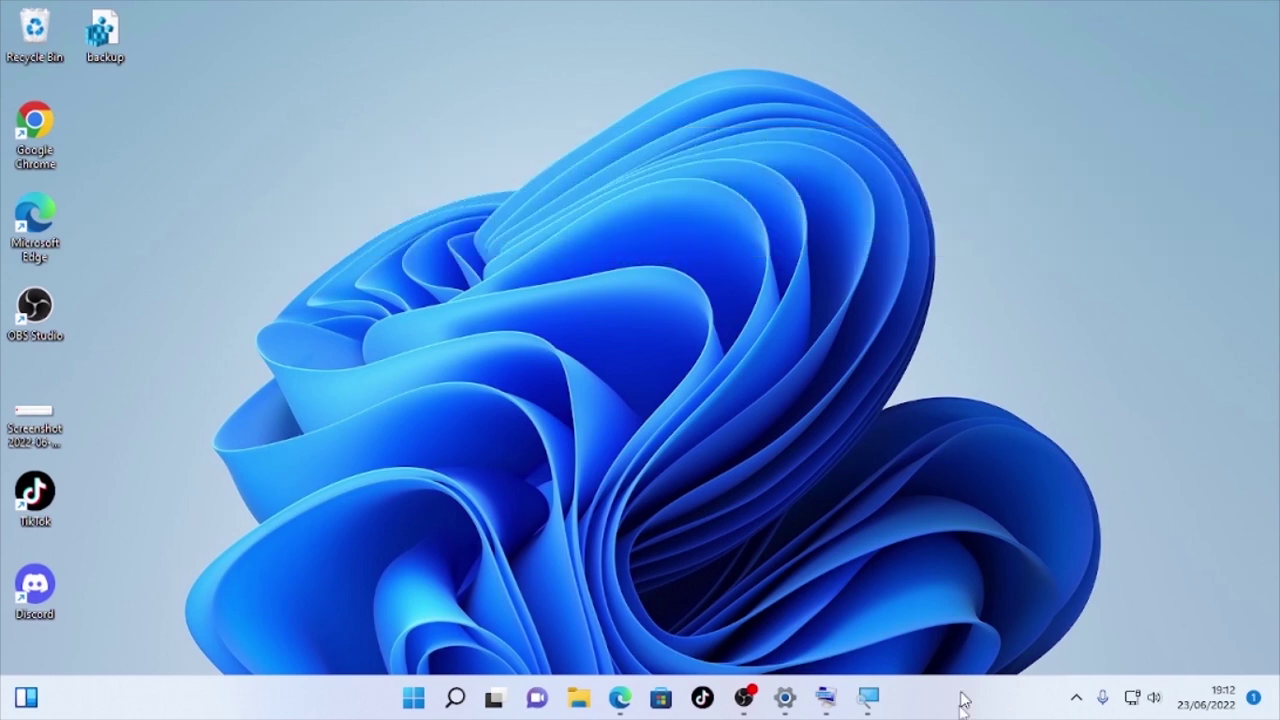
# Switch to Microsoft Edge and open the Privacy, search, and services section of its settings
pyautogui.click(621, 698)
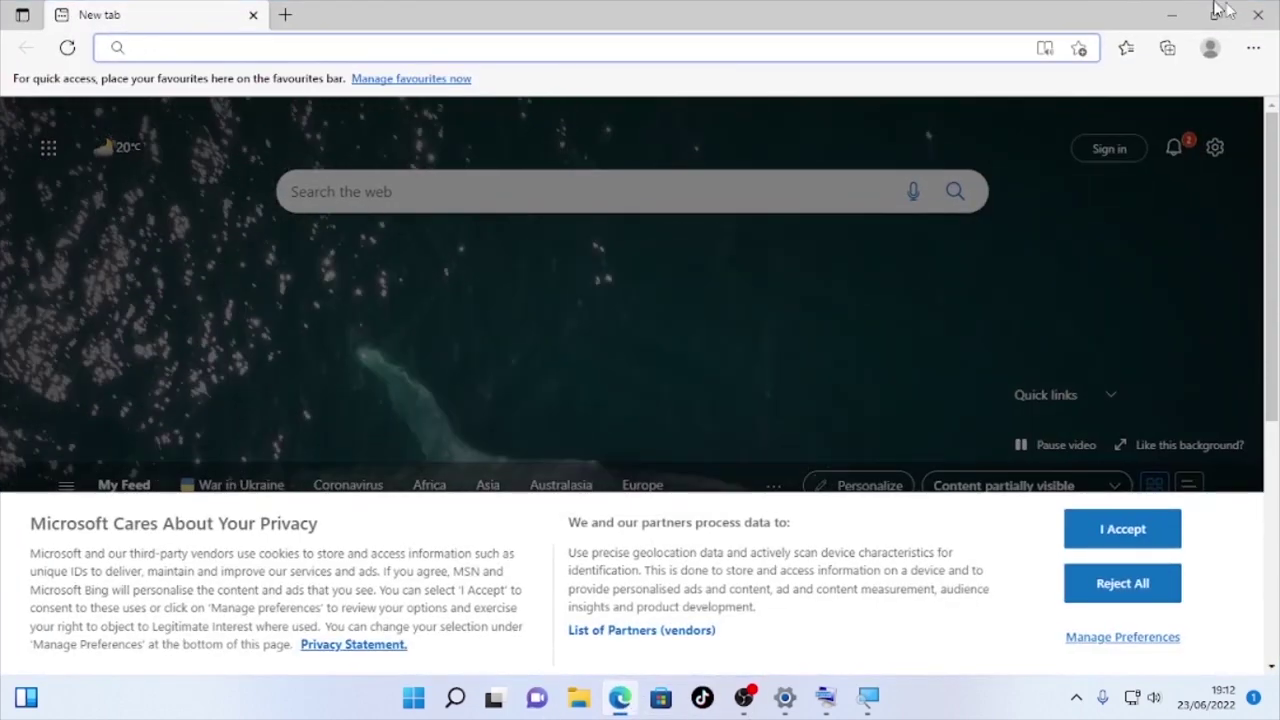
pyautogui.click(1253, 48)
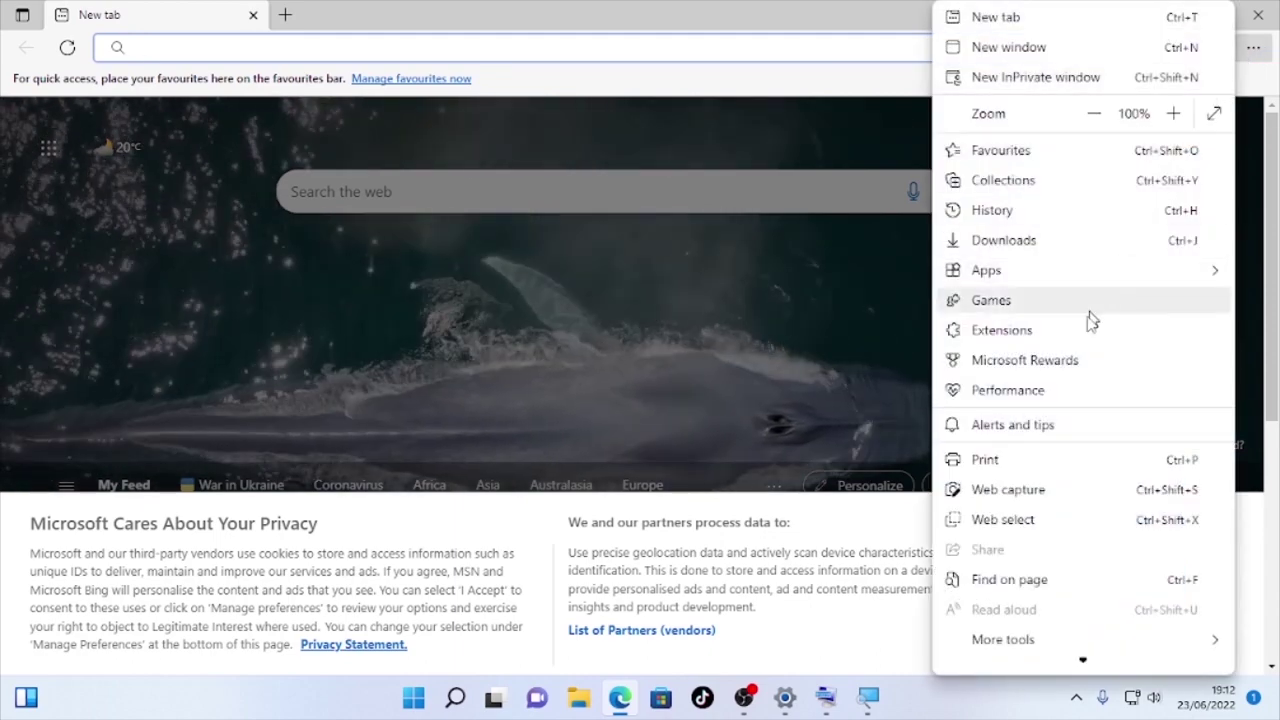
pyautogui.scroll(-3, 1046, 512)
pyautogui.moveTo(1046, 528)
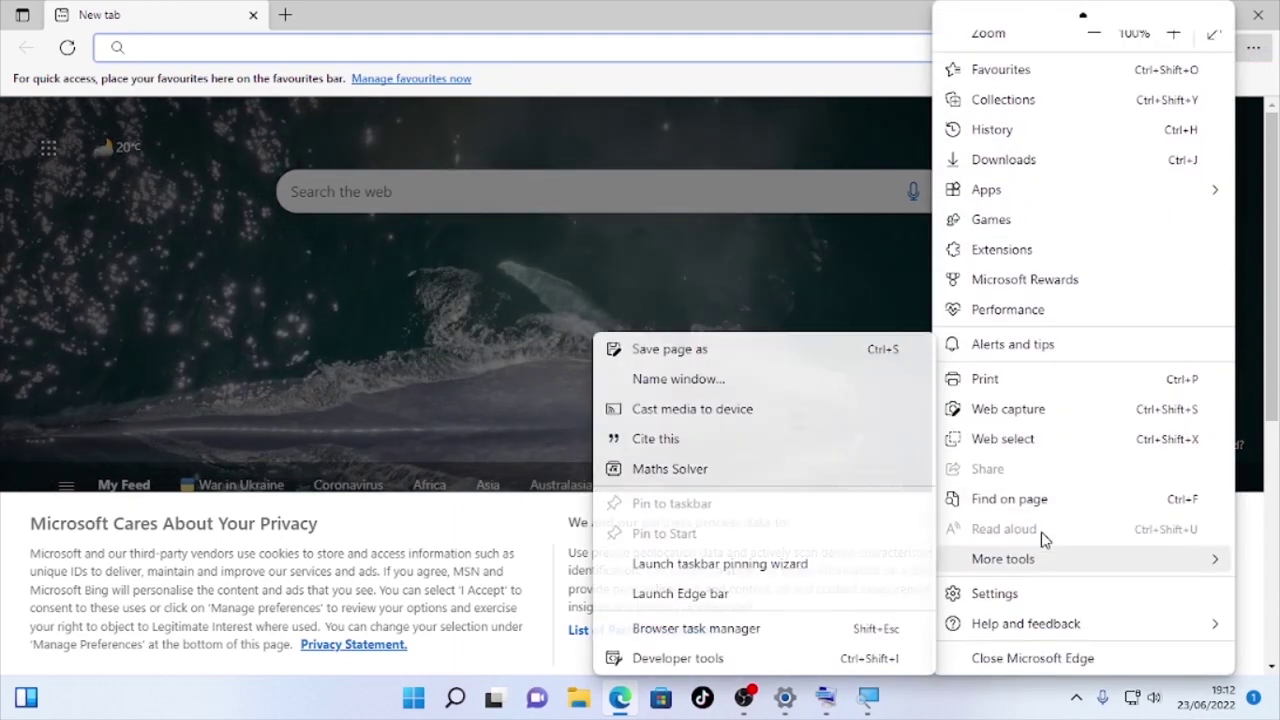
pyautogui.click(990, 597)
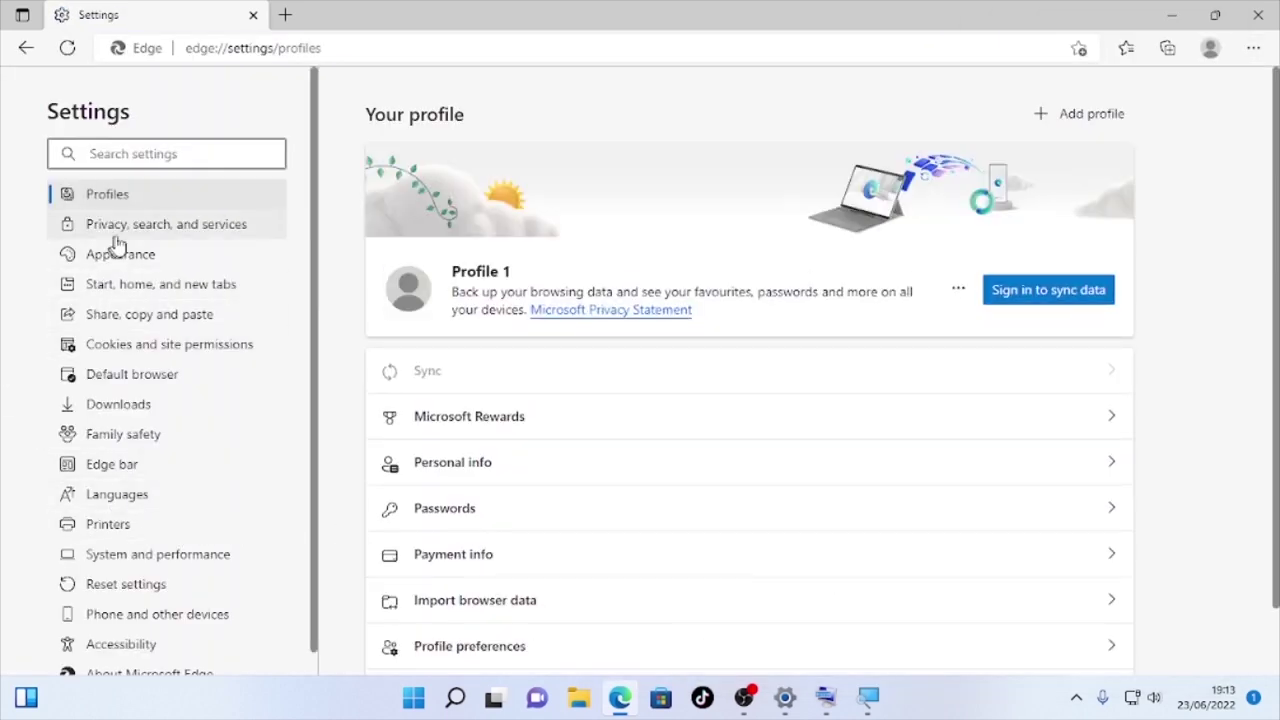
pyautogui.click(130, 230)
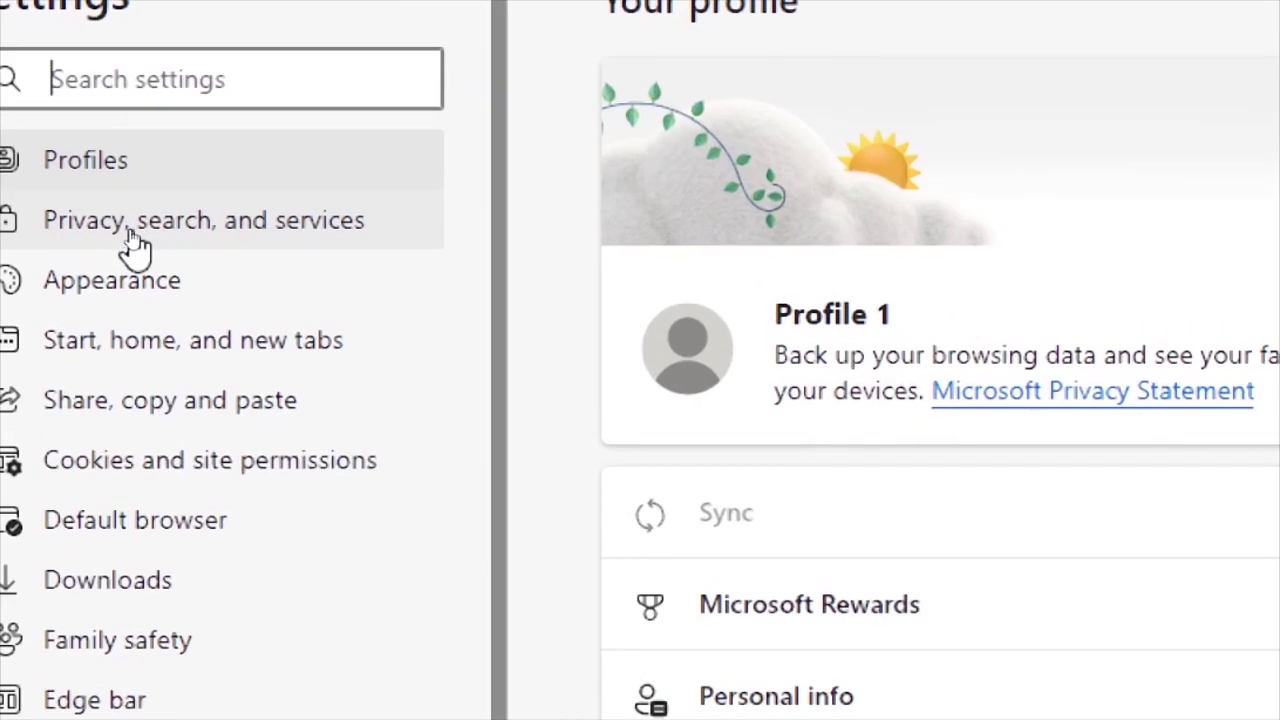
pyautogui.click(131, 230)
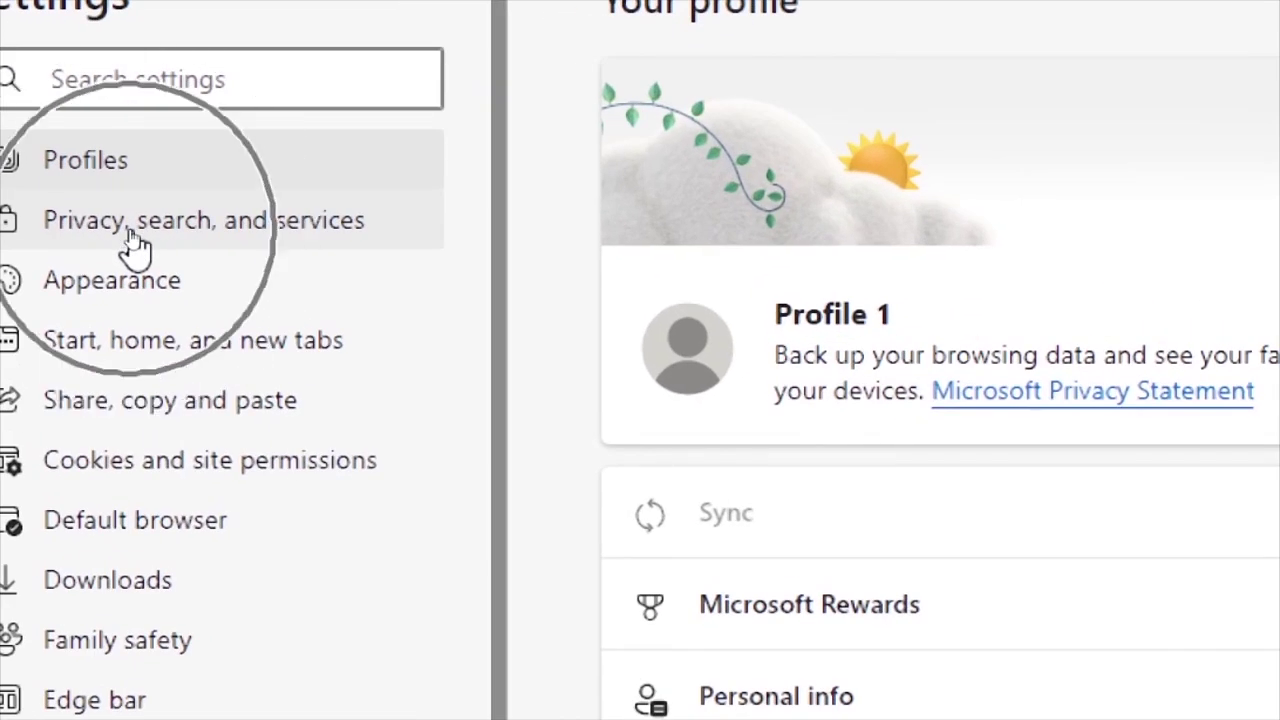
# Open the choice of what to clear under Clear browsing data now and review the data types offered
pyautogui.scroll(-5, 650, 431)
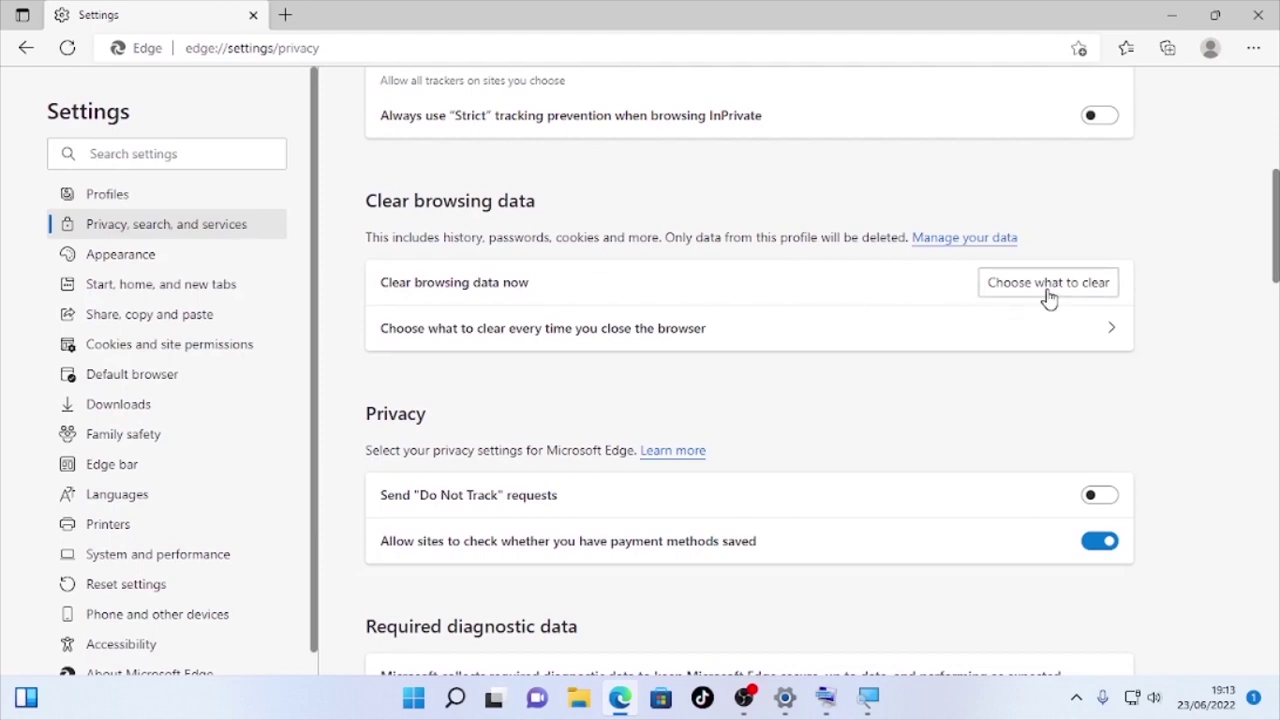
pyautogui.click(1048, 298)
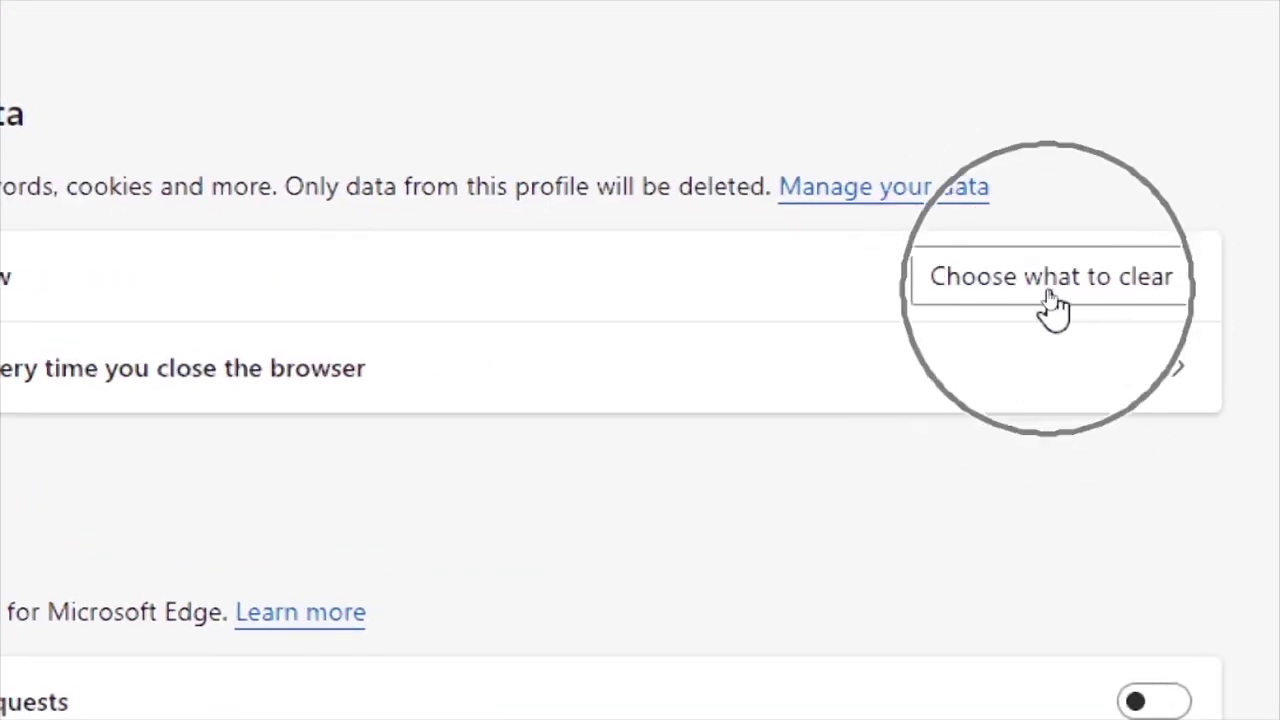
pyautogui.click(1050, 298)
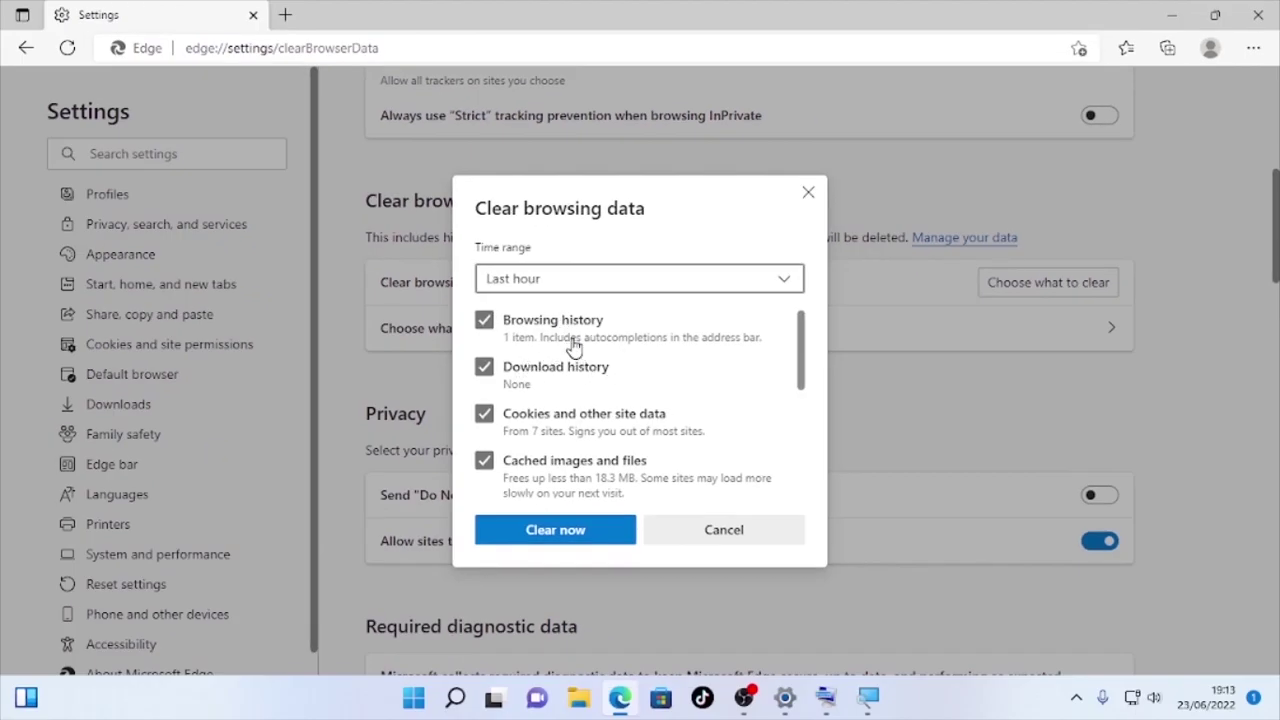
pyautogui.scroll(-4, 573, 345)
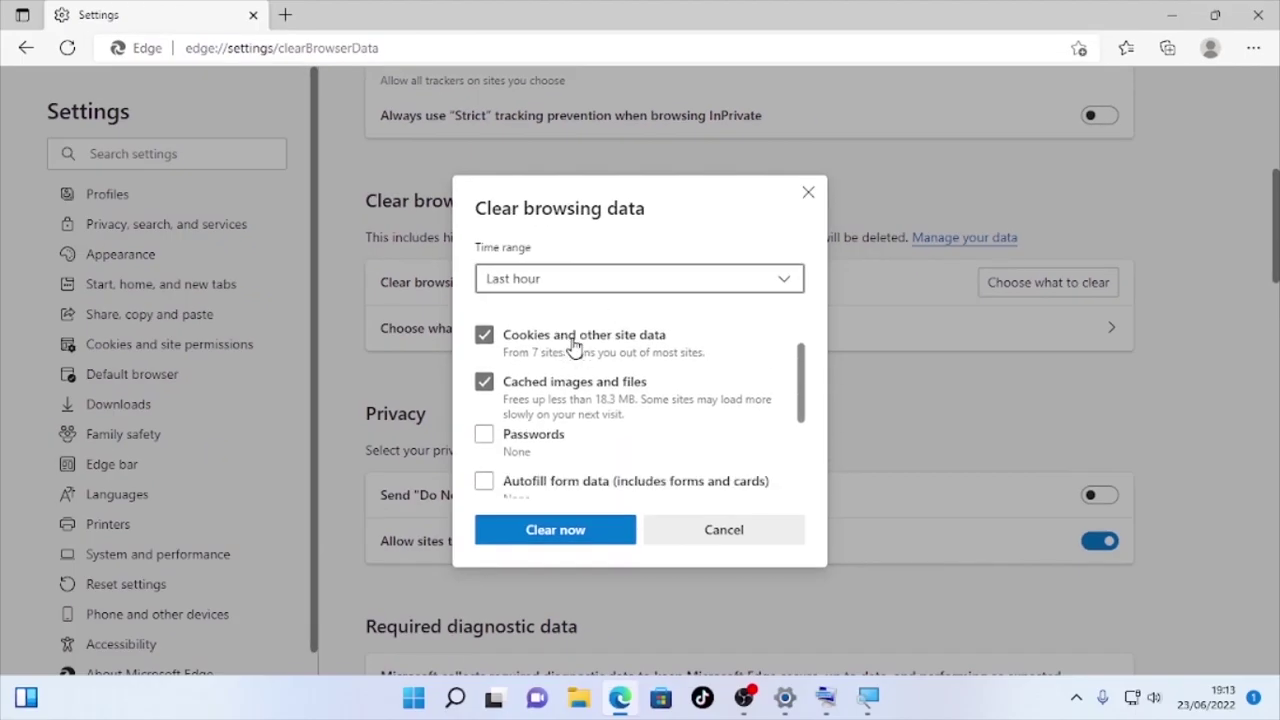
pyautogui.scroll(1, 573, 345)
pyautogui.scroll(3, 573, 345)
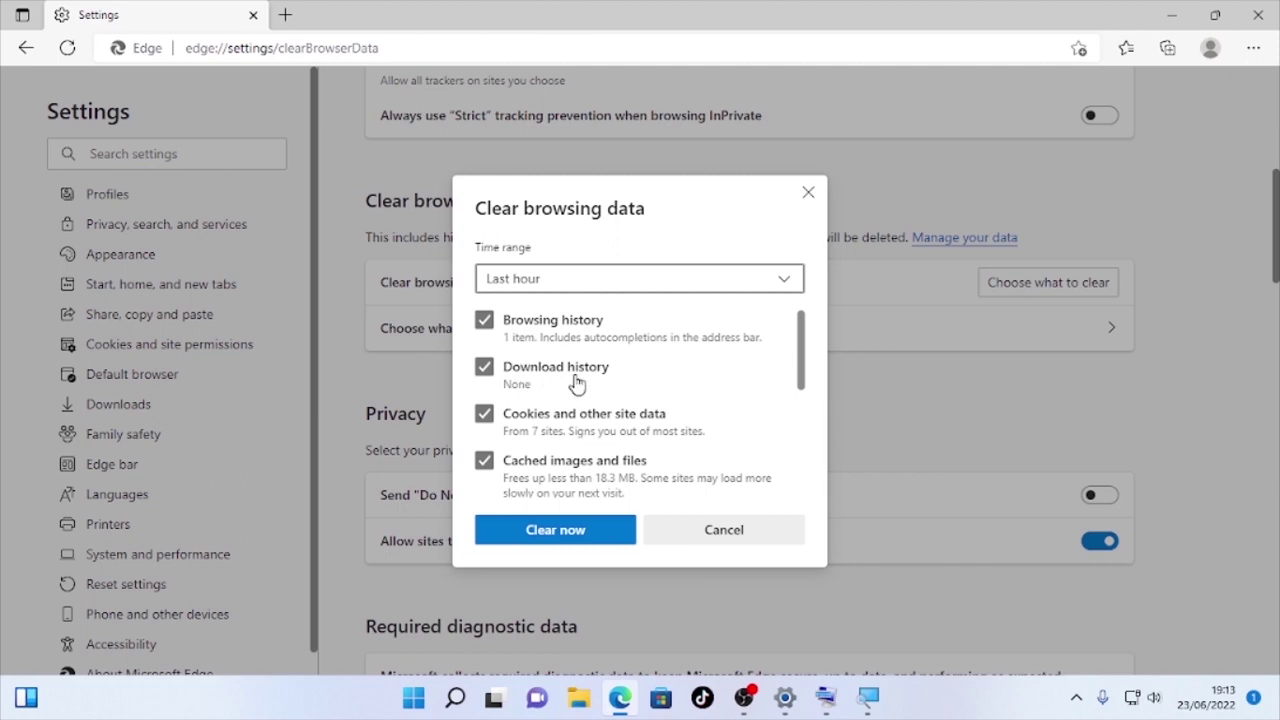
pyautogui.scroll(-1, 534, 434)
pyautogui.scroll(-3, 527, 443)
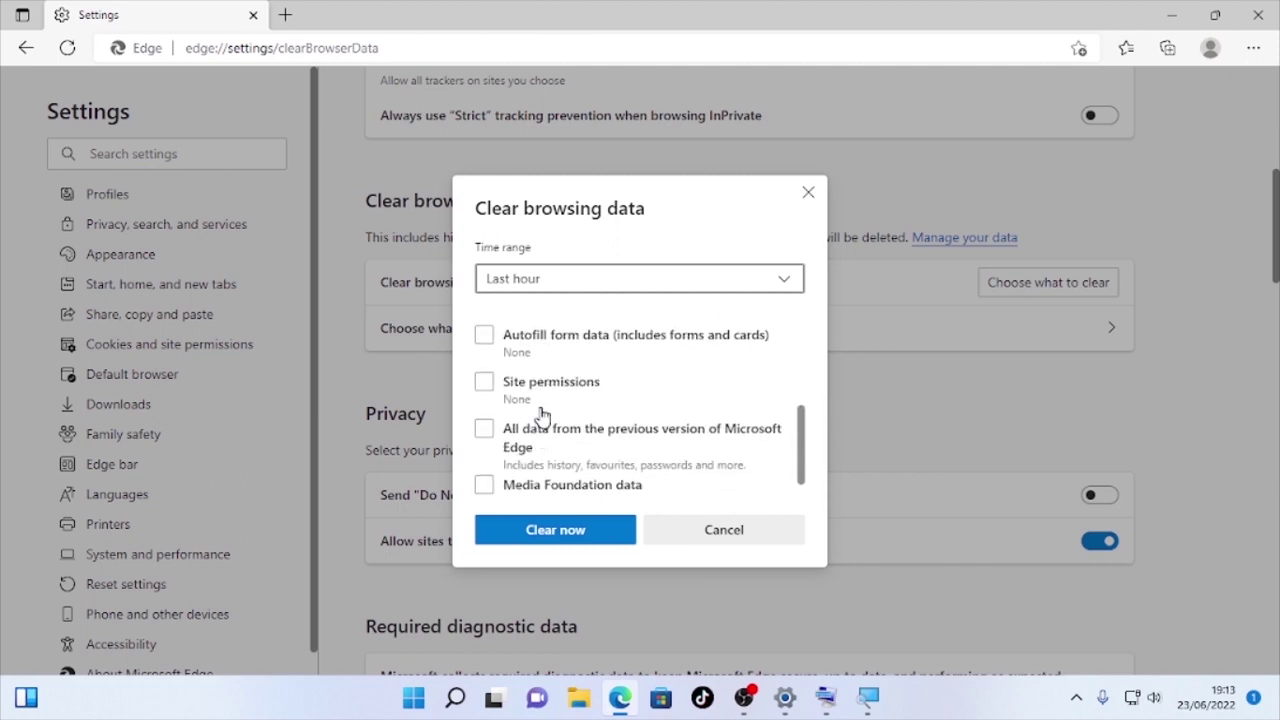
pyautogui.scroll(4, 505, 385)
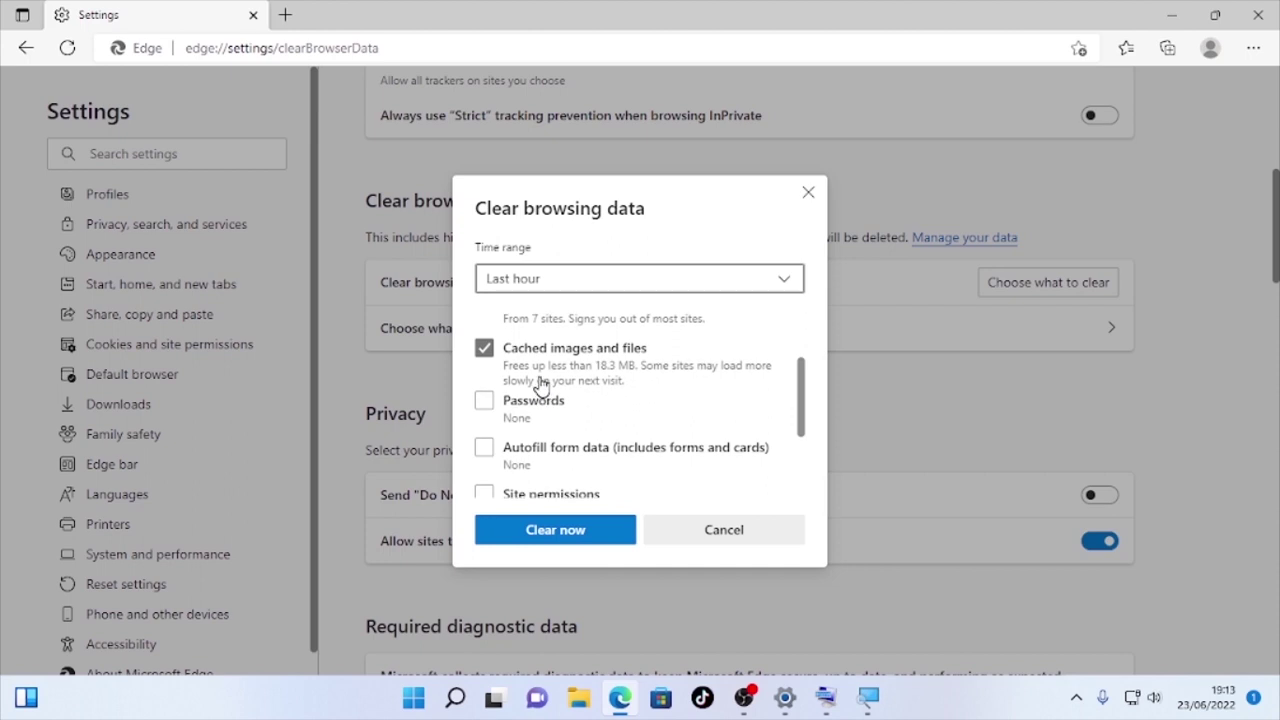
# Clear the browsing history, download history, cookies and cached files with the time range All time, and close the browser
pyautogui.click(563, 281)
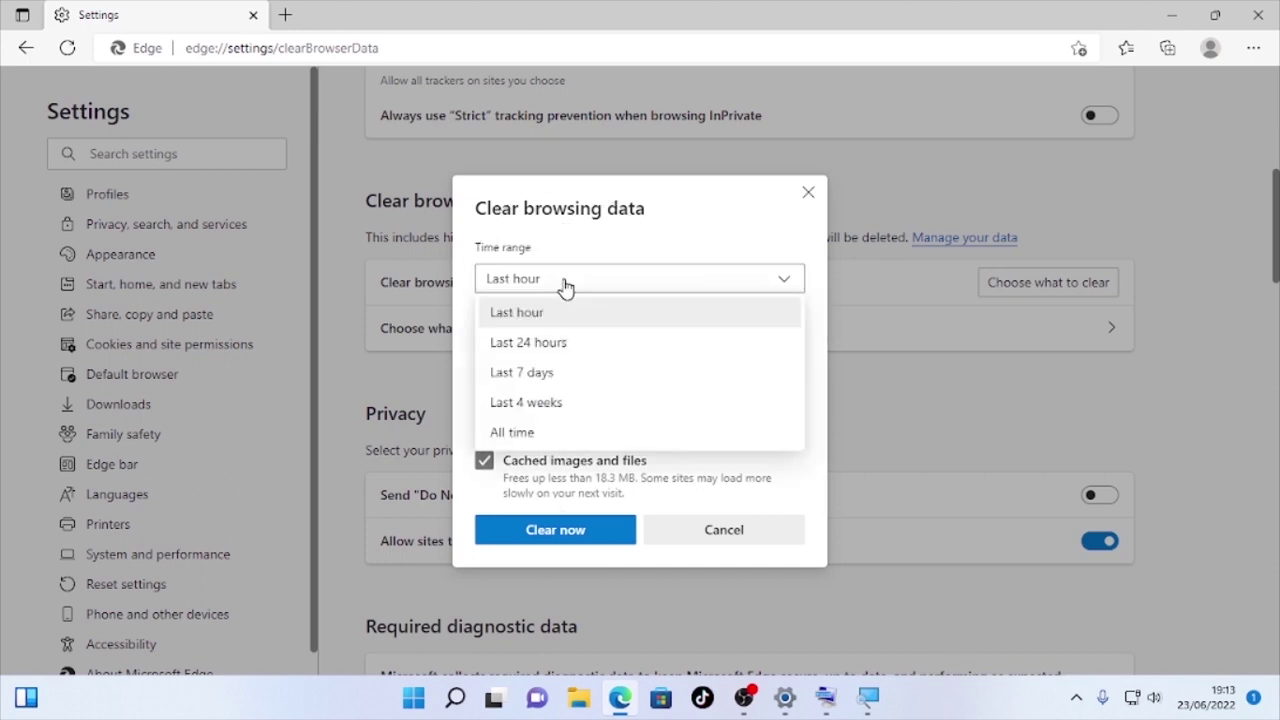
pyautogui.click(530, 436)
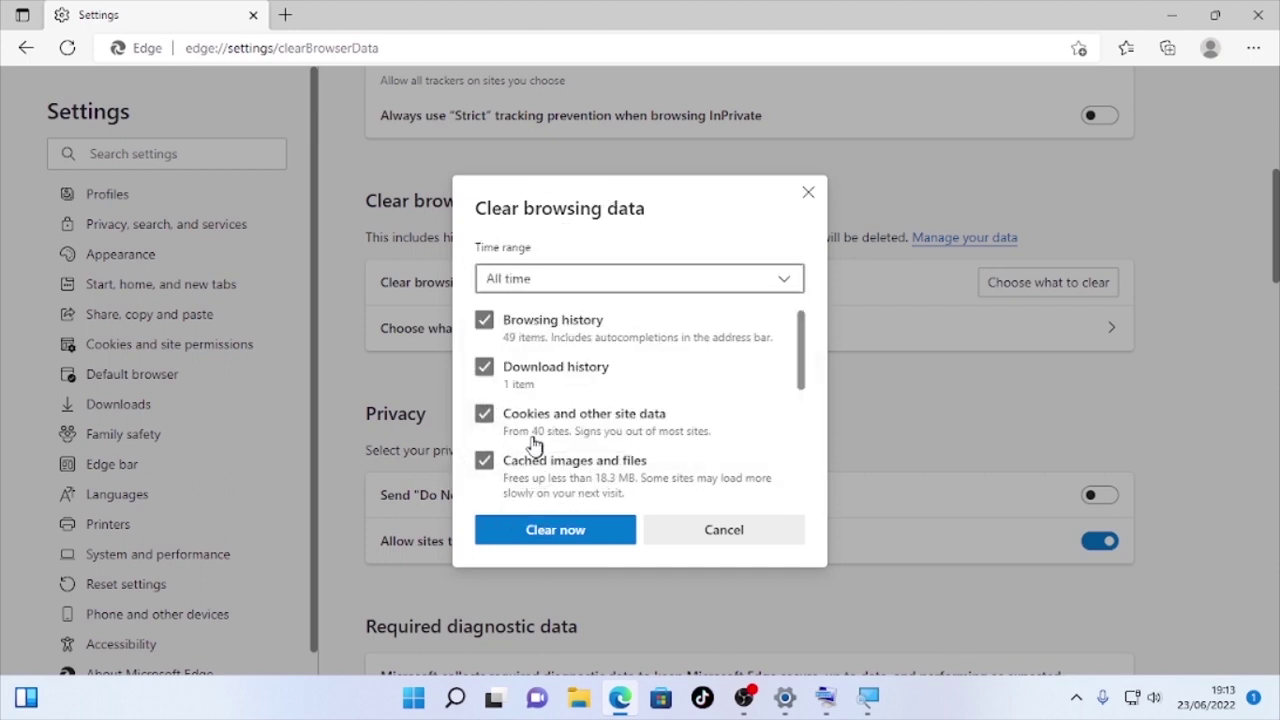
pyautogui.click(562, 537)
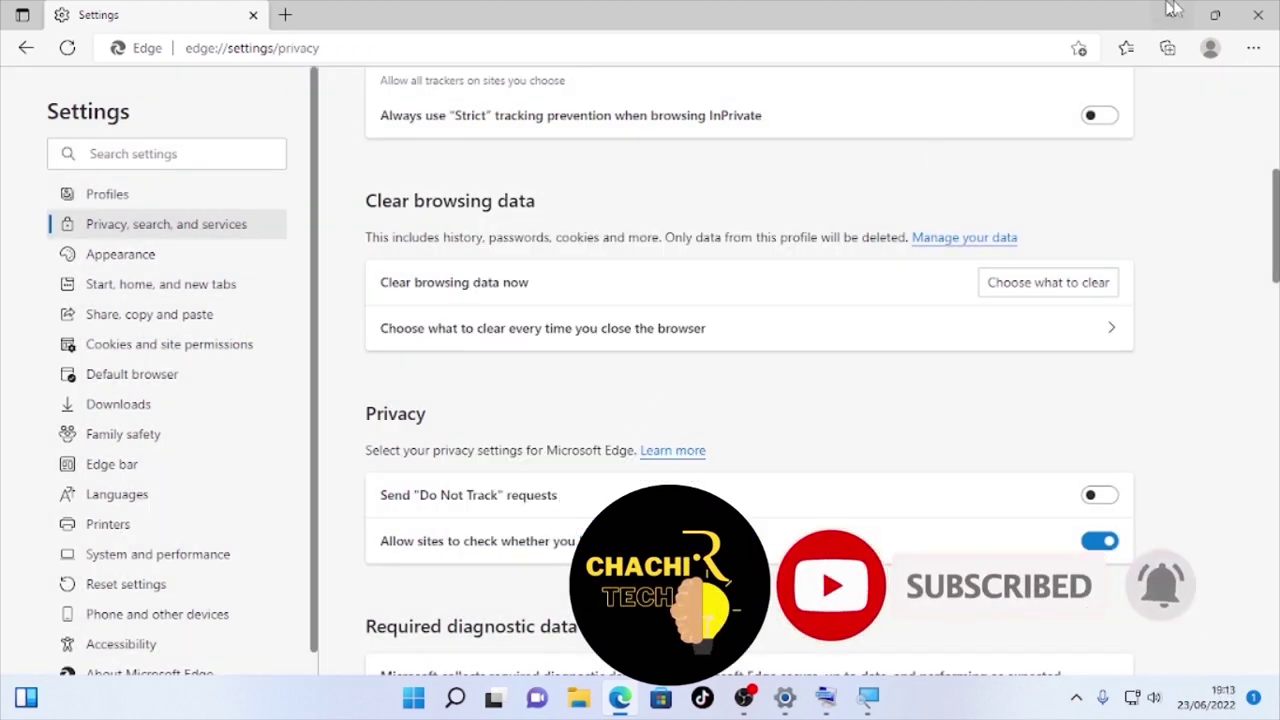
pyautogui.click(1262, 10)
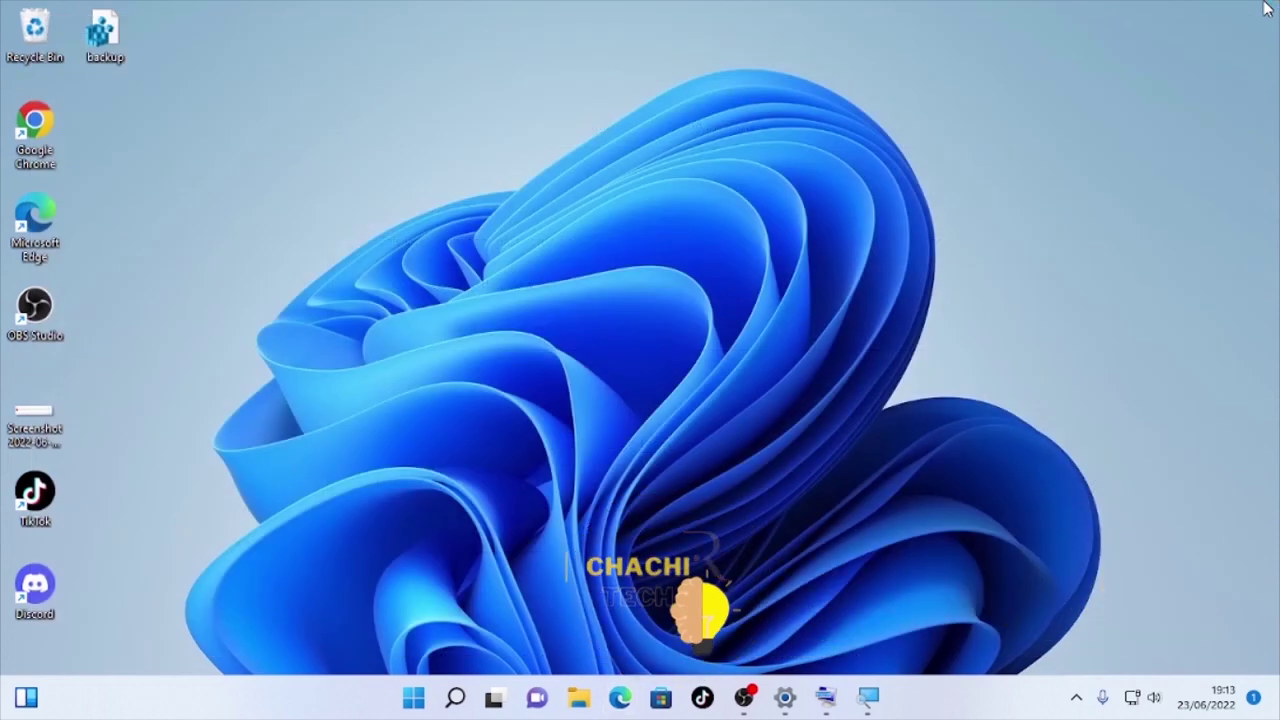